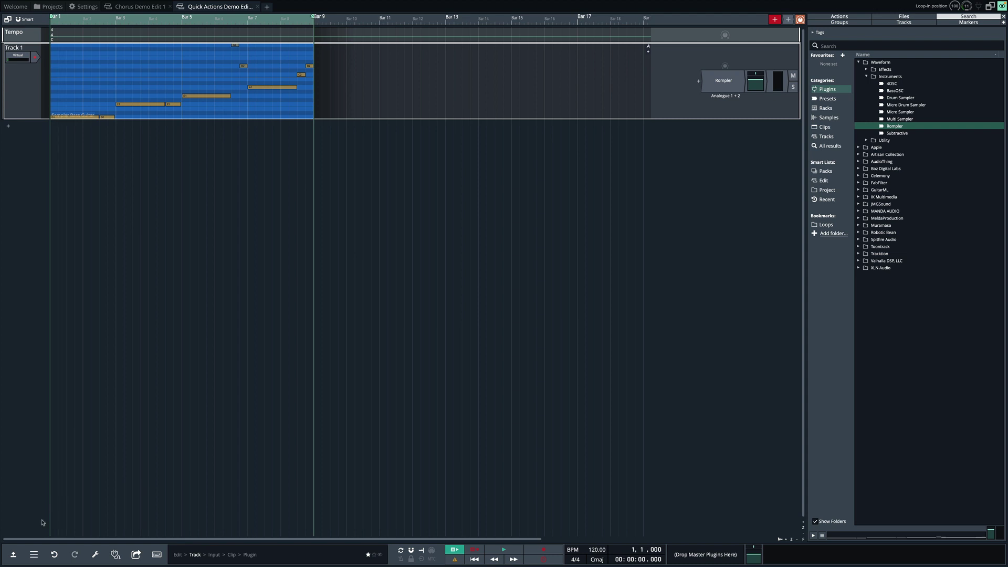
Step: Turn on View > Show Quick actions bar to display the Note Editing row below the arrangement
{"action": "left_click", "coordinate": [32, 554]}
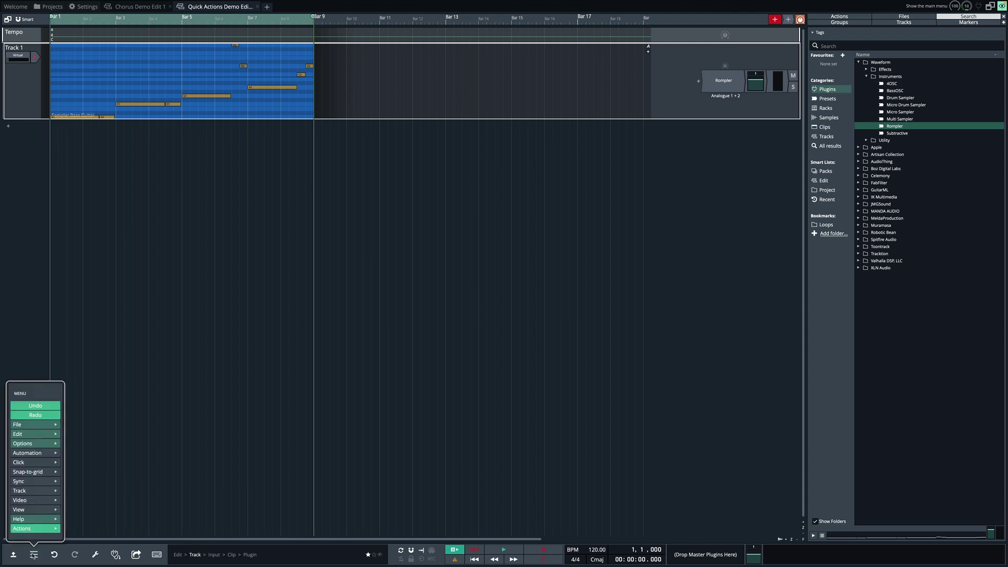
{"action": "mouse_move", "coordinate": [33, 511]}
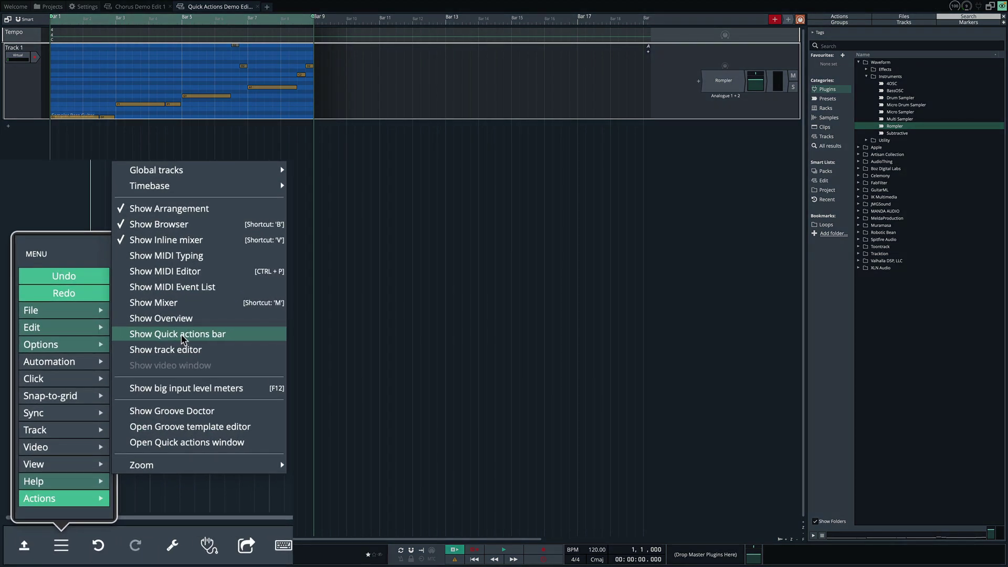
{"action": "left_click", "coordinate": [182, 336]}
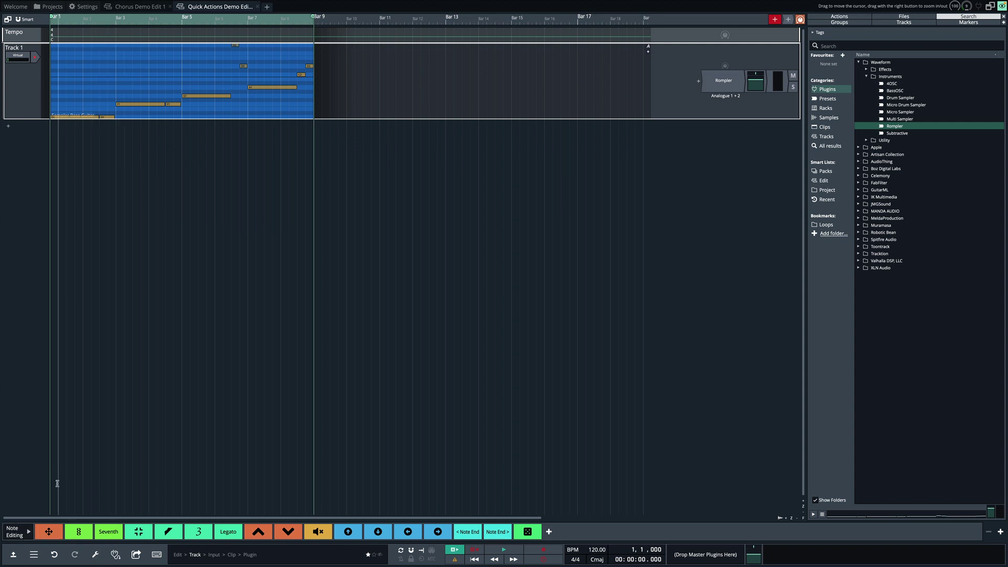
Step: Try the Views and Panels presets on the quick actions bar, finishing on Views
{"action": "left_click", "coordinate": [29, 532]}
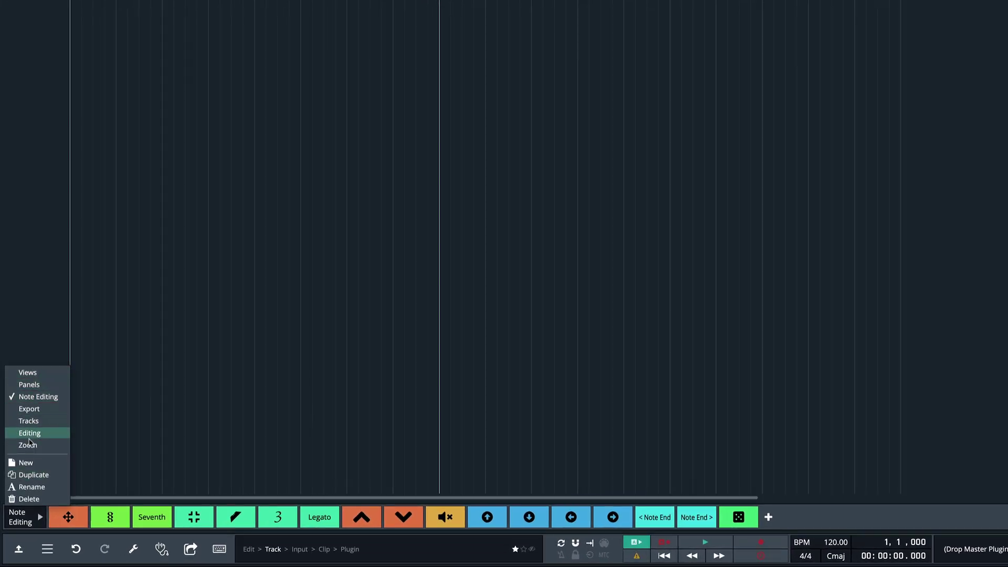
{"action": "left_click", "coordinate": [32, 374]}
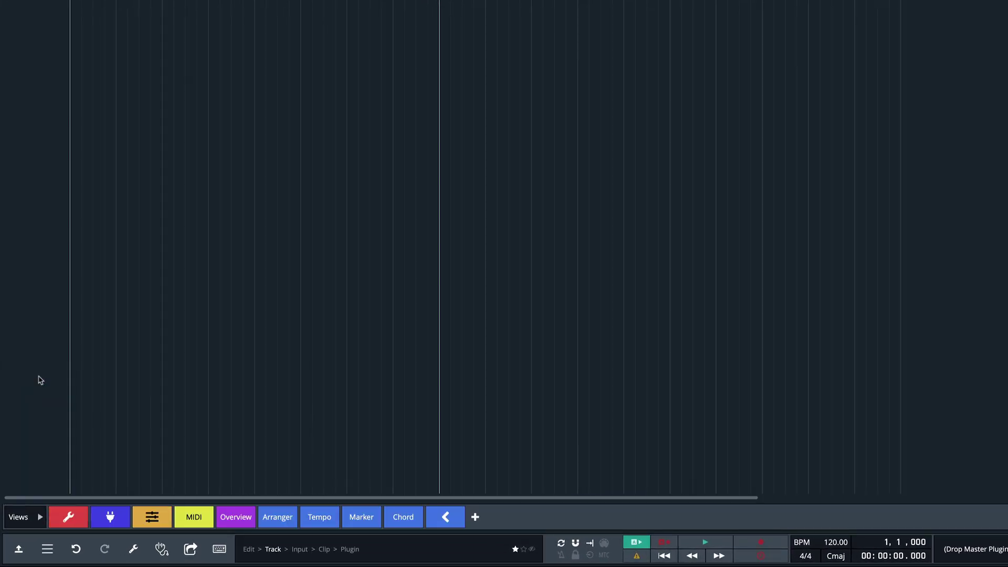
{"action": "left_click", "coordinate": [40, 517]}
{"action": "left_click", "coordinate": [49, 386]}
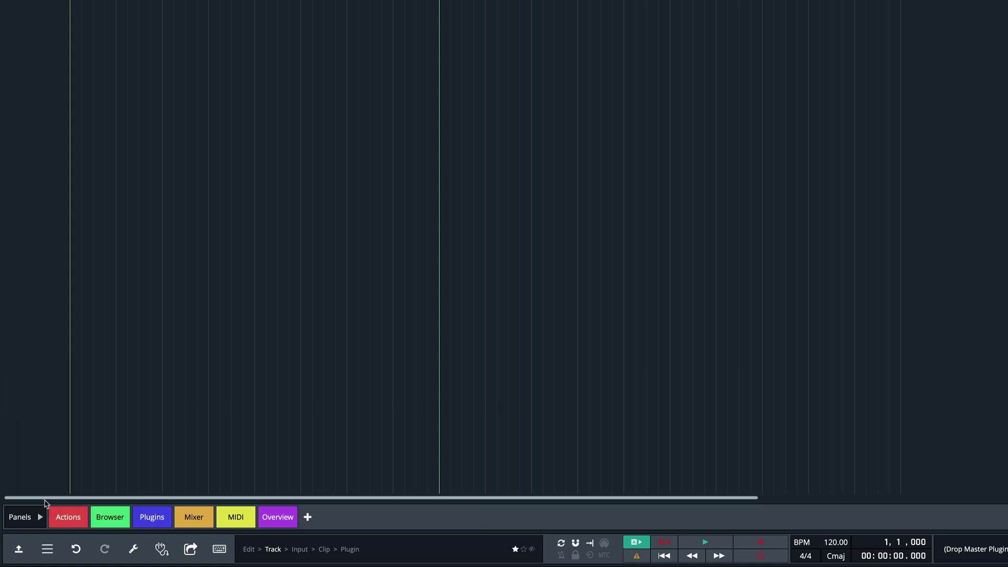
{"action": "left_click", "coordinate": [41, 517]}
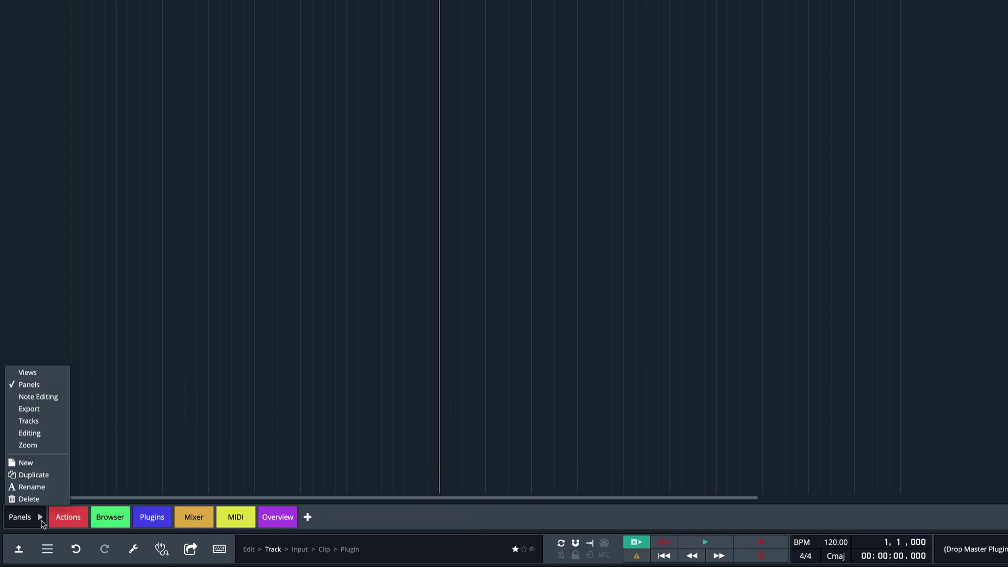
{"action": "left_click", "coordinate": [44, 374]}
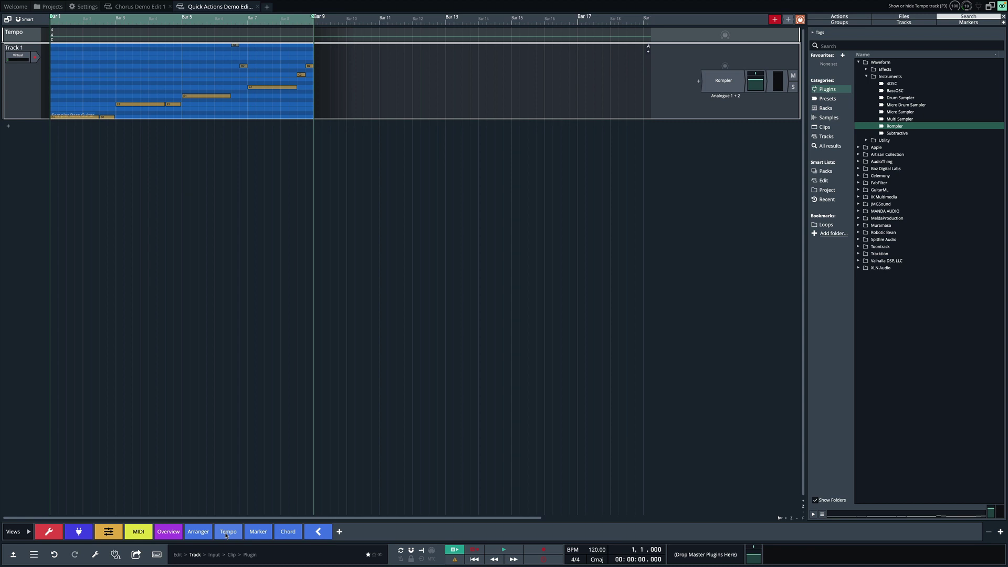
Step: Toggle the Tempo, Arranger, Marker, Chord and controls-row buttons, leaving Tempo and Marker tracks shown
{"action": "left_click", "coordinate": [227, 535]}
{"action": "left_click", "coordinate": [227, 535]}
{"action": "left_click", "coordinate": [205, 533]}
{"action": "left_click", "coordinate": [204, 534]}
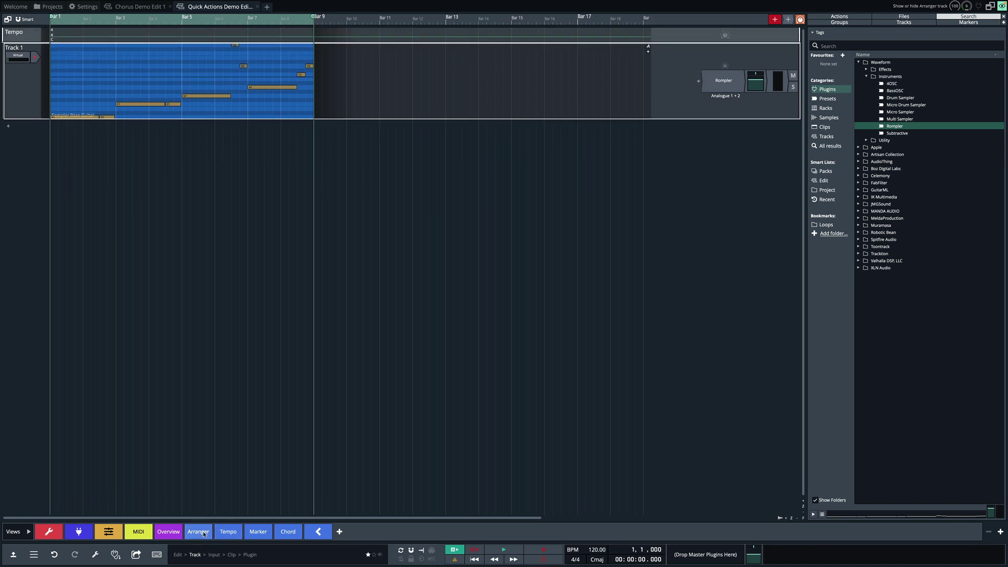
{"action": "left_click", "coordinate": [267, 532]}
{"action": "left_click", "coordinate": [301, 535]}
{"action": "left_click", "coordinate": [301, 535]}
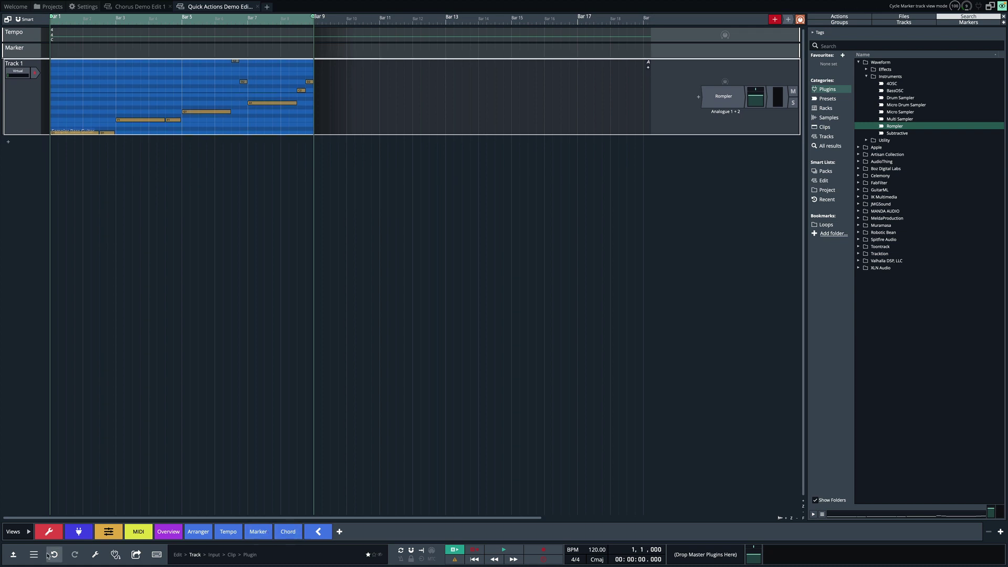
{"action": "left_click", "coordinate": [52, 533]}
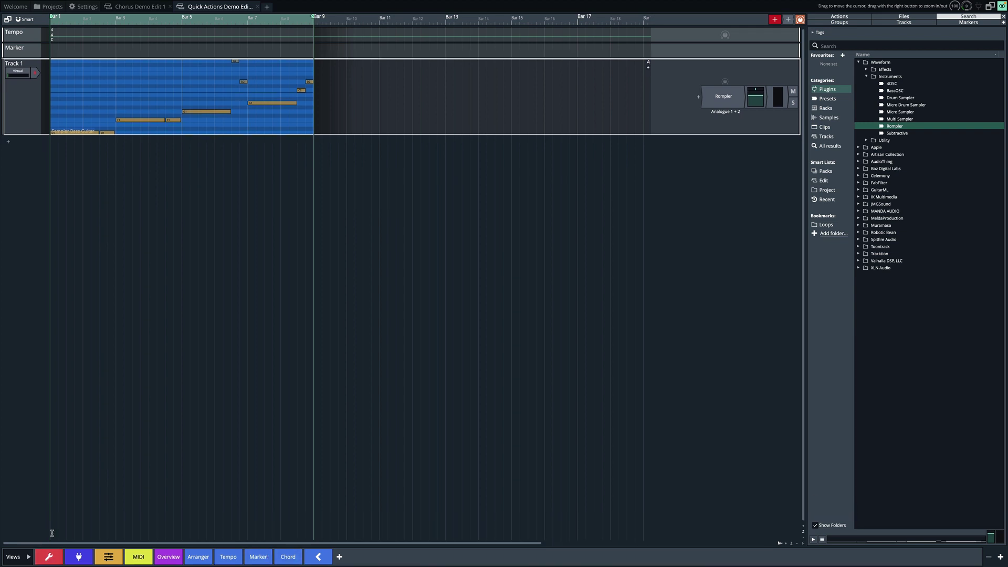
{"action": "left_click", "coordinate": [54, 554]}
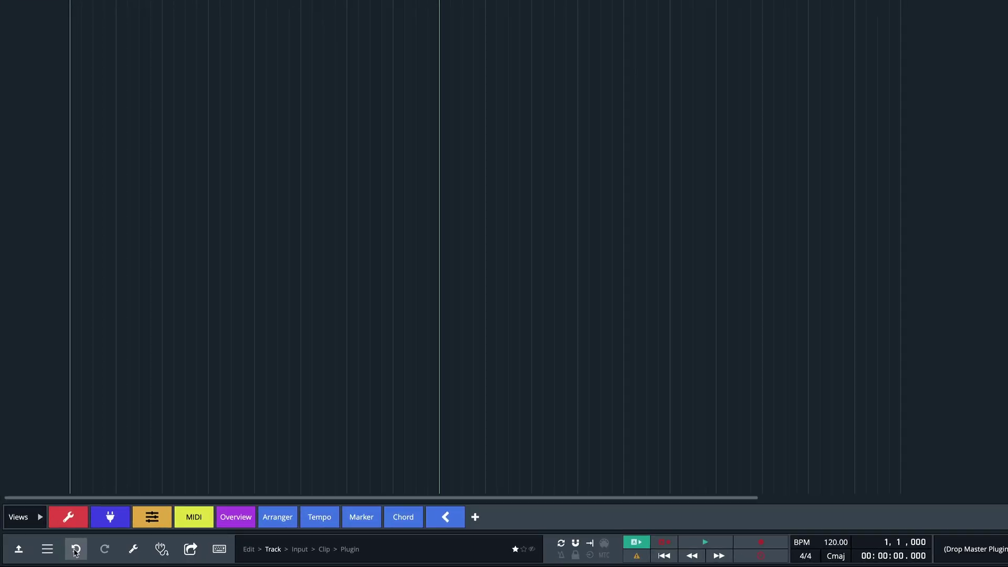
Step: Add an empty button to the Views row and browse Assign action > Keyboard shortcuts > View
{"action": "left_click", "coordinate": [477, 518]}
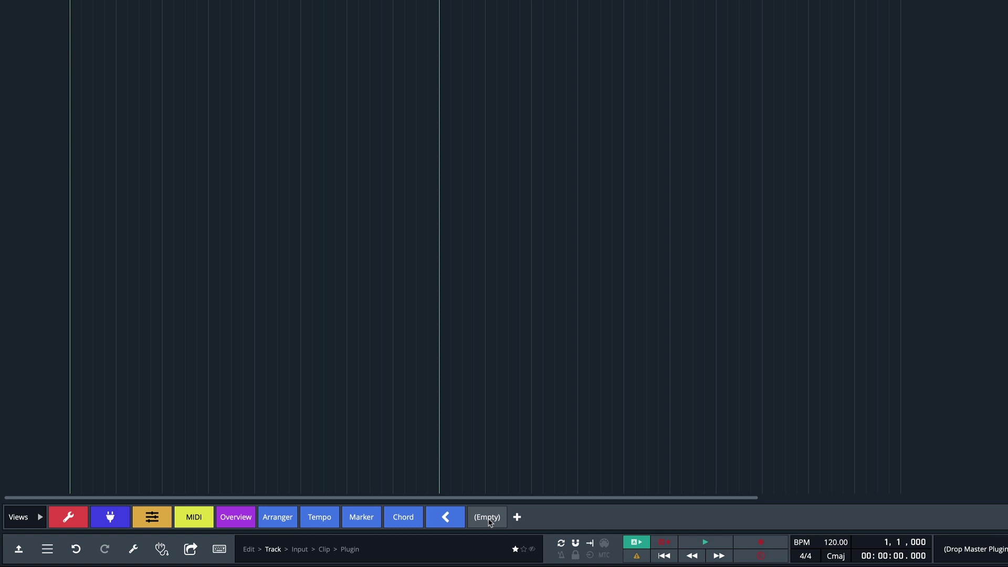
{"action": "right_click", "coordinate": [487, 520]}
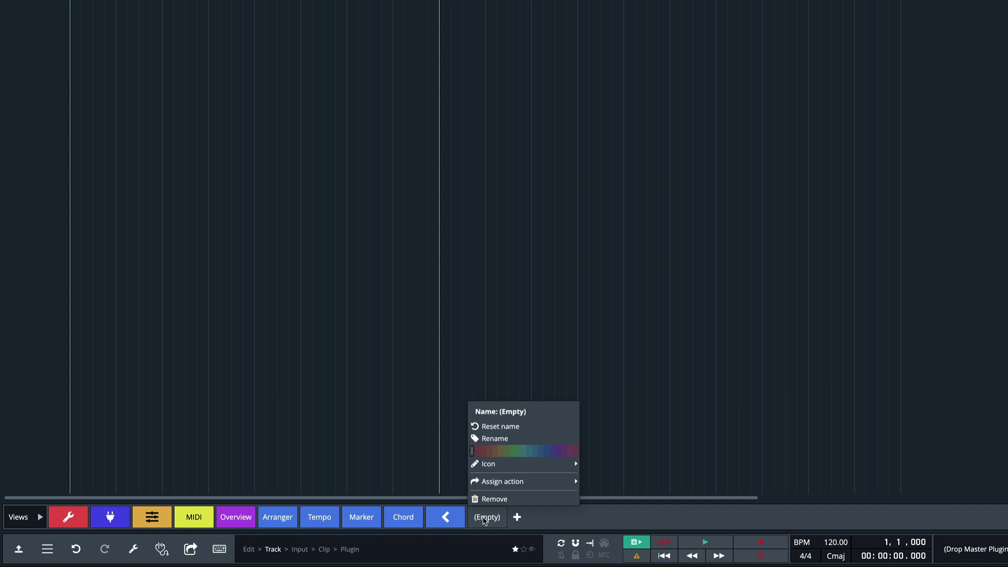
{"action": "mouse_move", "coordinate": [517, 487]}
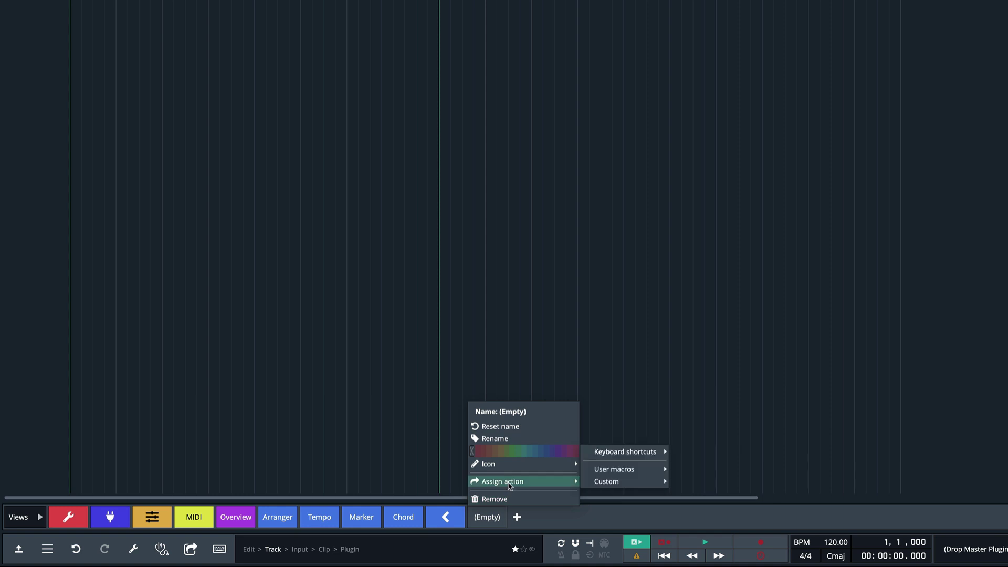
{"action": "mouse_move", "coordinate": [625, 453]}
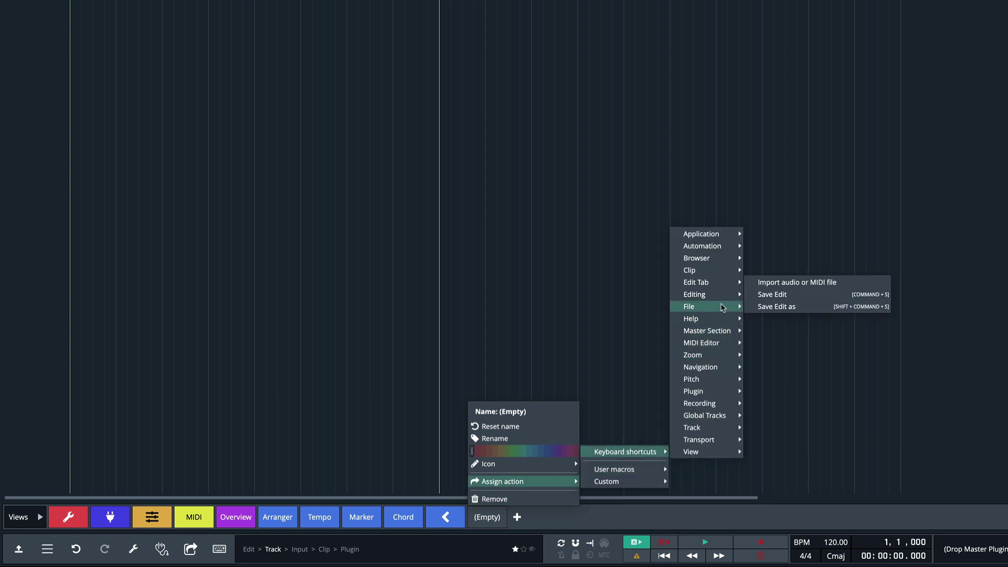
{"action": "mouse_move", "coordinate": [728, 453]}
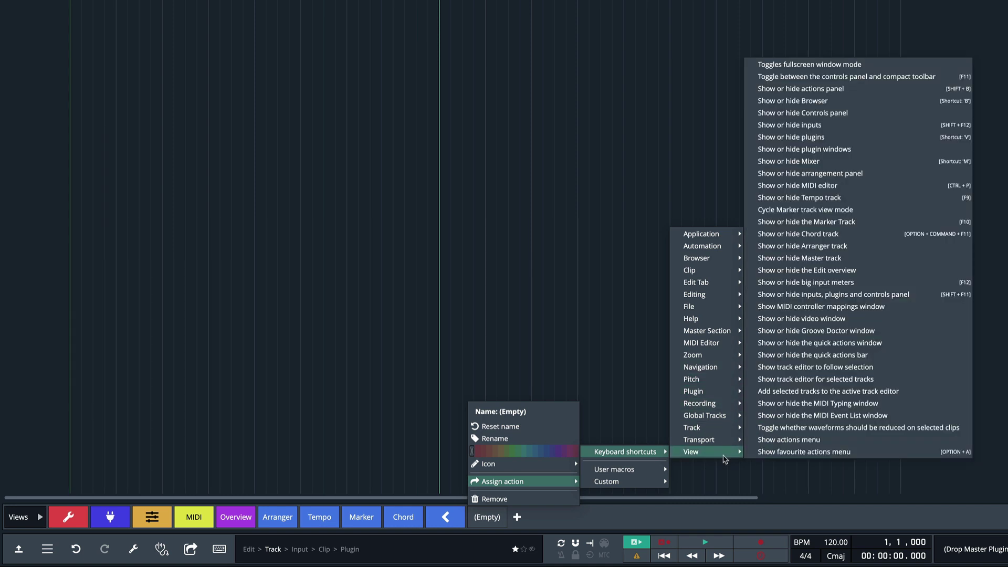
Step: Assign 'Show or hide actions panel' to the new button and toggle the panel with it several times
{"action": "left_click", "coordinate": [853, 89]}
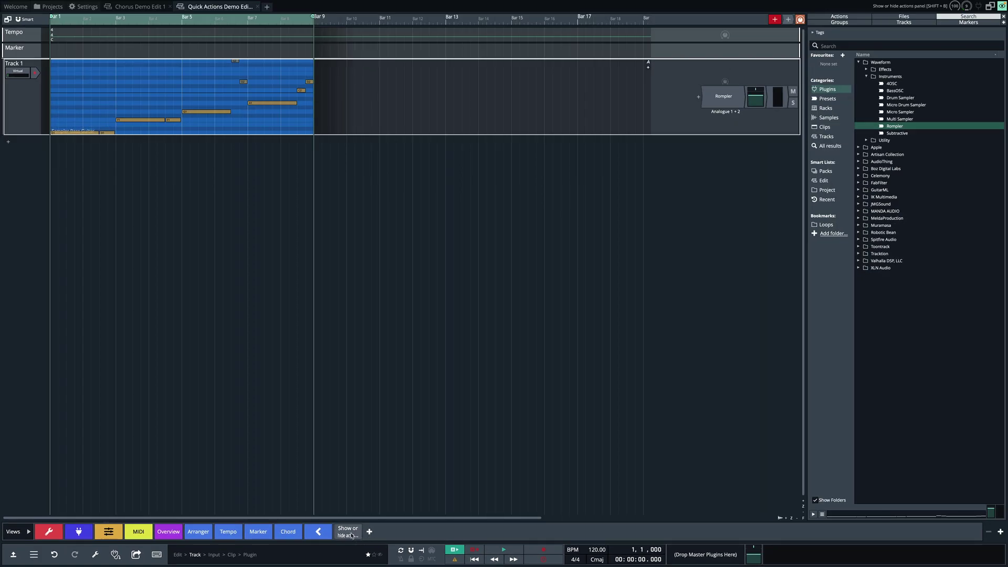
{"action": "left_click", "coordinate": [486, 520]}
{"action": "left_click", "coordinate": [352, 535]}
{"action": "left_click", "coordinate": [351, 535]}
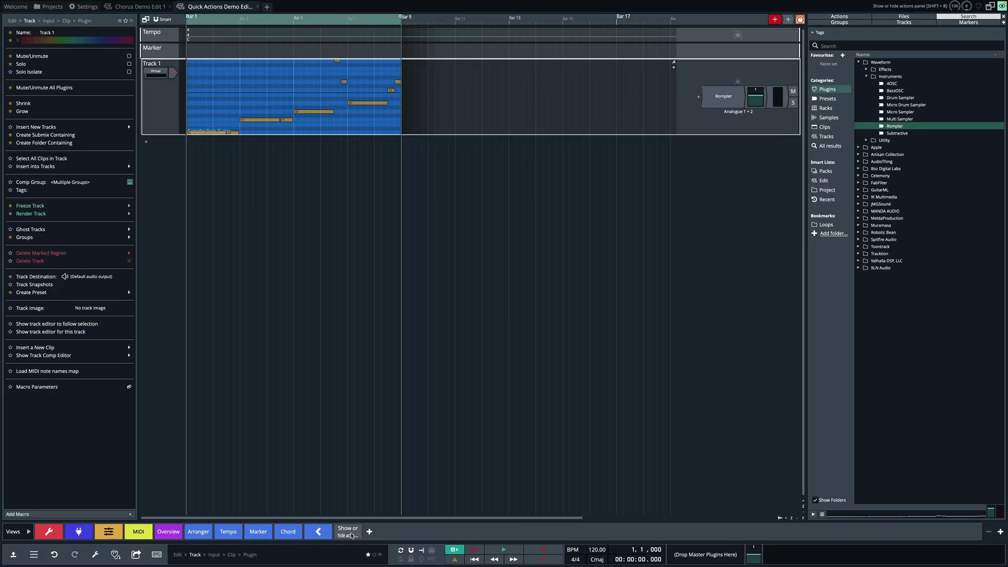
{"action": "left_click", "coordinate": [352, 536]}
{"action": "left_click", "coordinate": [351, 535]}
{"action": "right_click", "coordinate": [350, 535]}
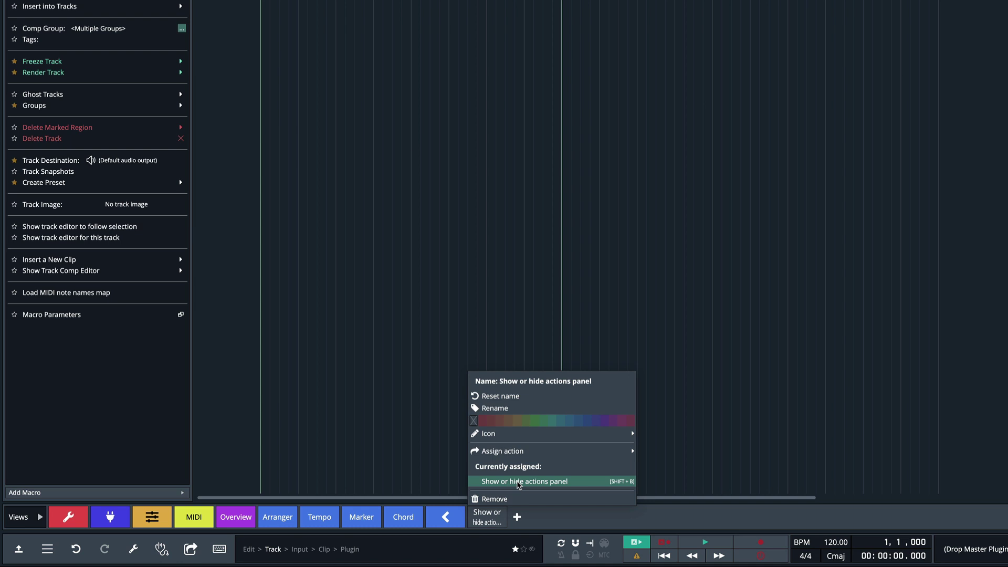
Step: Colour the button yellow, rename it 'Actions Panel', and check it toggles the panel
{"action": "left_click", "coordinate": [510, 421]}
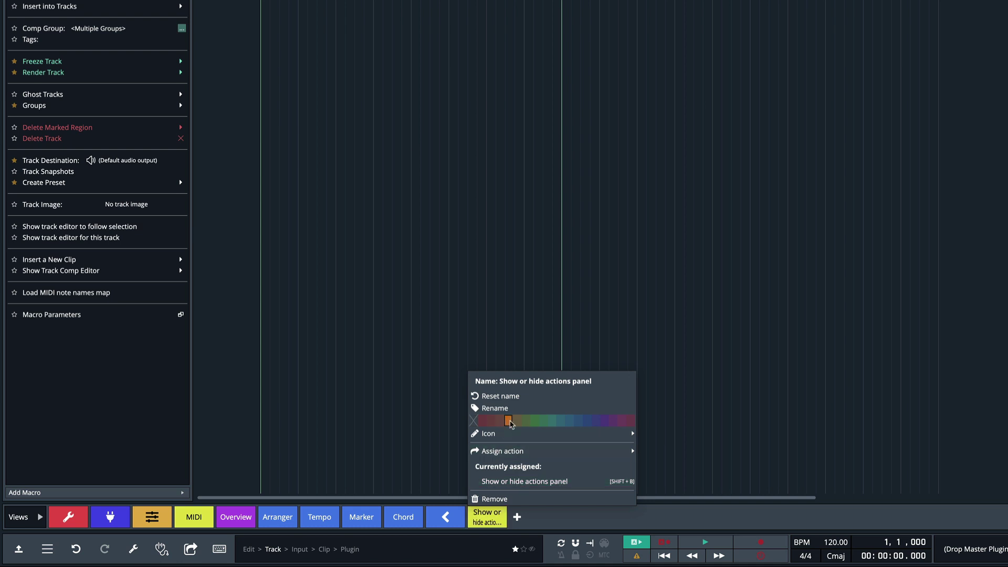
{"action": "left_click", "coordinate": [503, 409]}
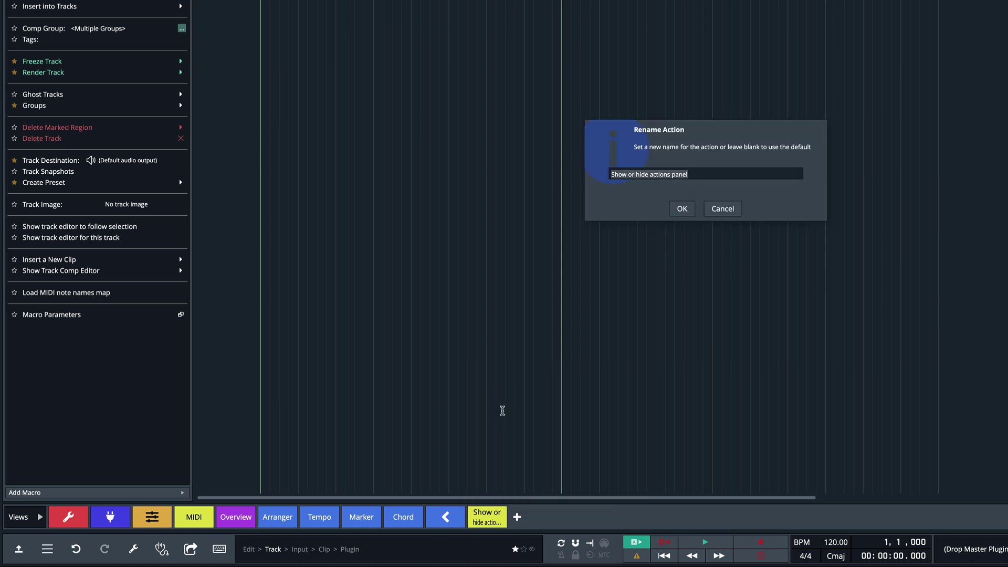
{"action": "key", "text": "BackSpace"}
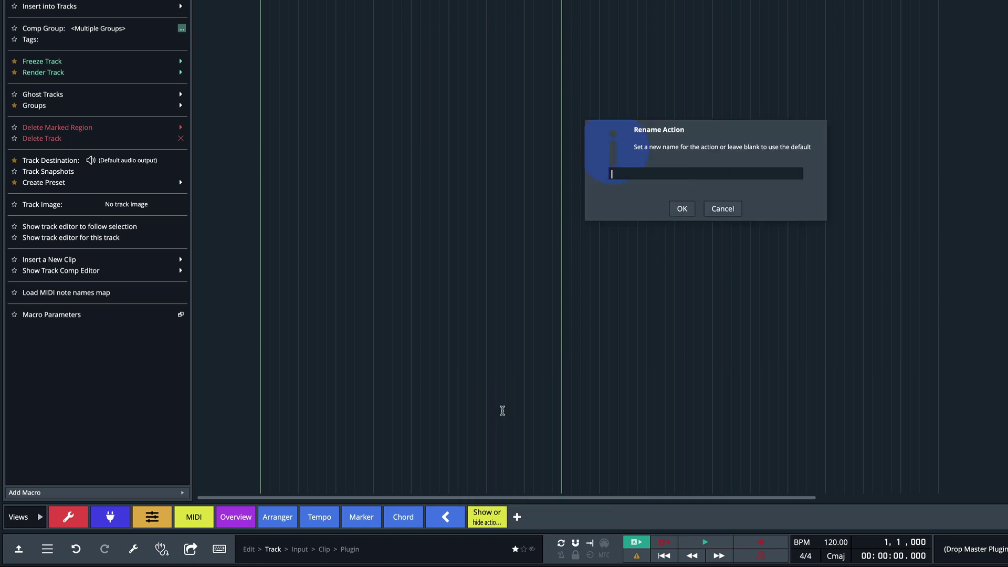
{"action": "type", "text": "Actions Panel"}
{"action": "key", "text": "Return"}
{"action": "left_click", "coordinate": [492, 520]}
{"action": "left_click", "coordinate": [493, 520]}
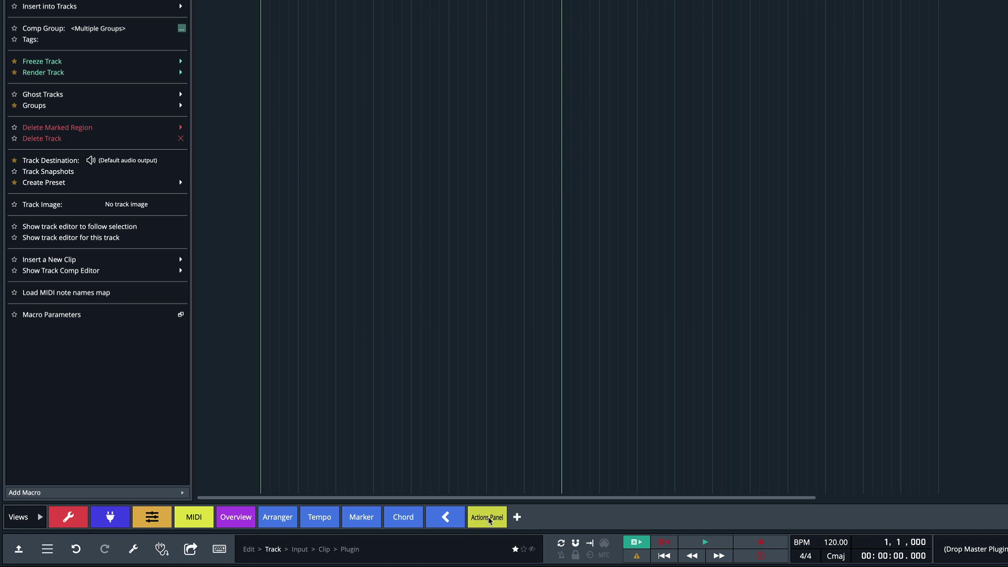
Step: Set the Actions Panel button's icon to TV and test it, ending with the panel hidden
{"action": "right_click", "coordinate": [489, 521]}
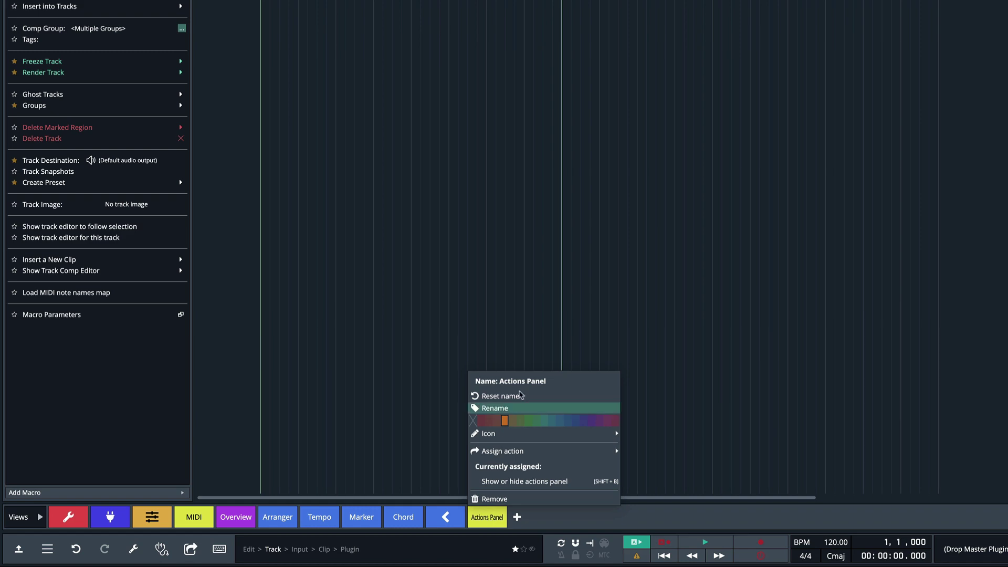
{"action": "mouse_move", "coordinate": [488, 433]}
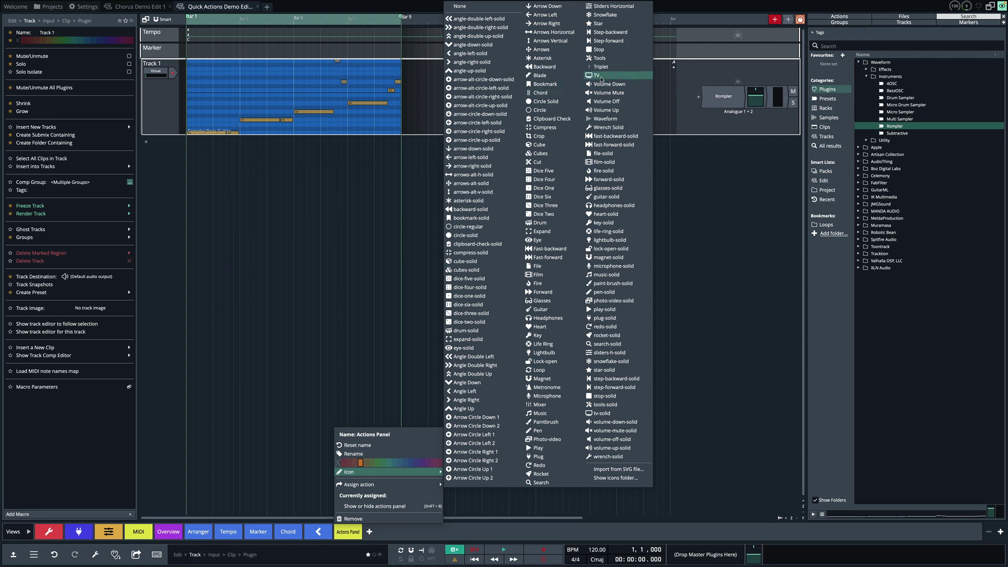
{"action": "left_click", "coordinate": [602, 76]}
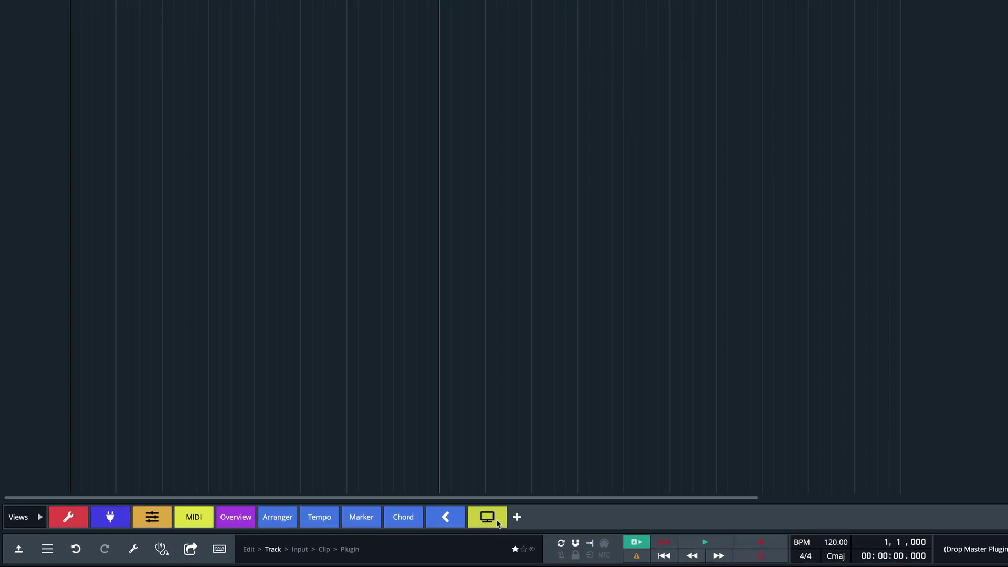
{"action": "left_click", "coordinate": [498, 523]}
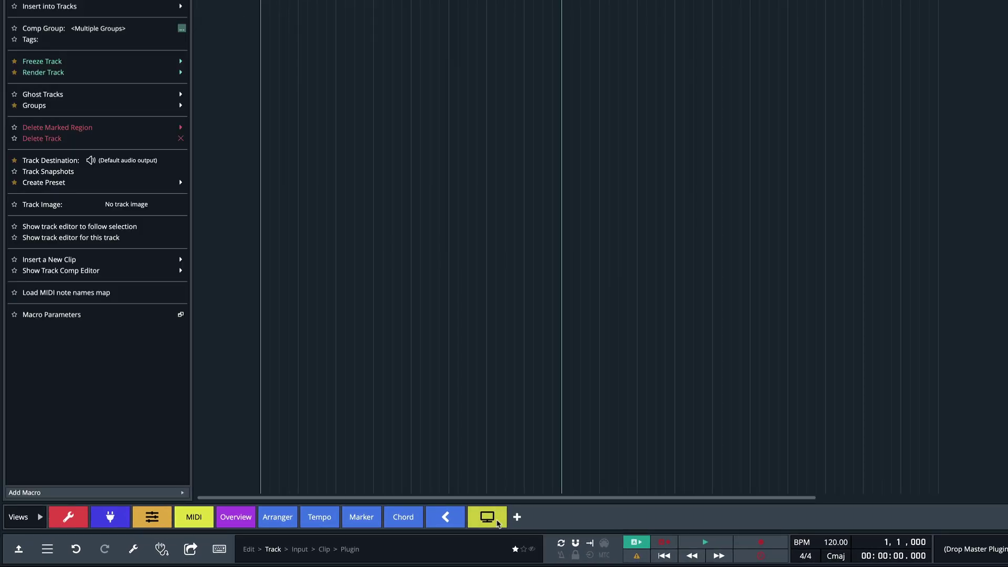
{"action": "left_click", "coordinate": [498, 523]}
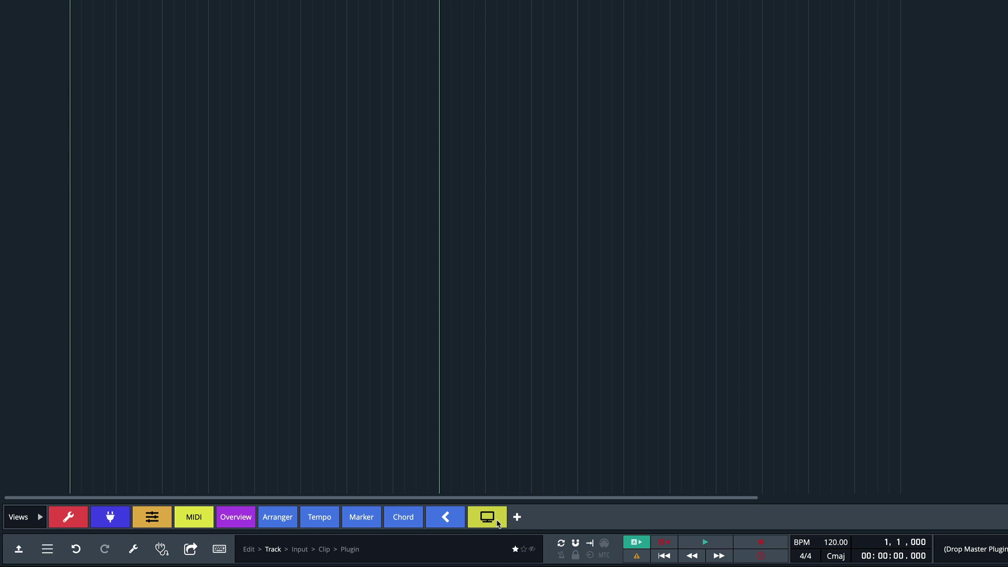
Step: Drag the yellow TV-icon button to the left end of the Views row
{"action": "left_click_drag", "start_coordinate": [498, 522], "coordinate": [73, 519]}
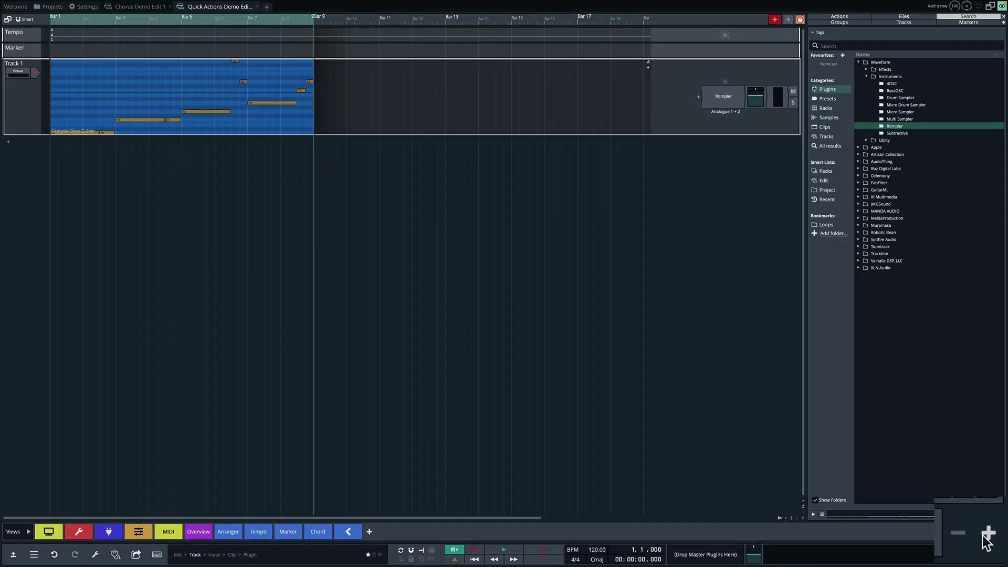
Step: Add a second quick actions row, which also starts with the Views set
{"action": "left_click", "coordinate": [988, 533]}
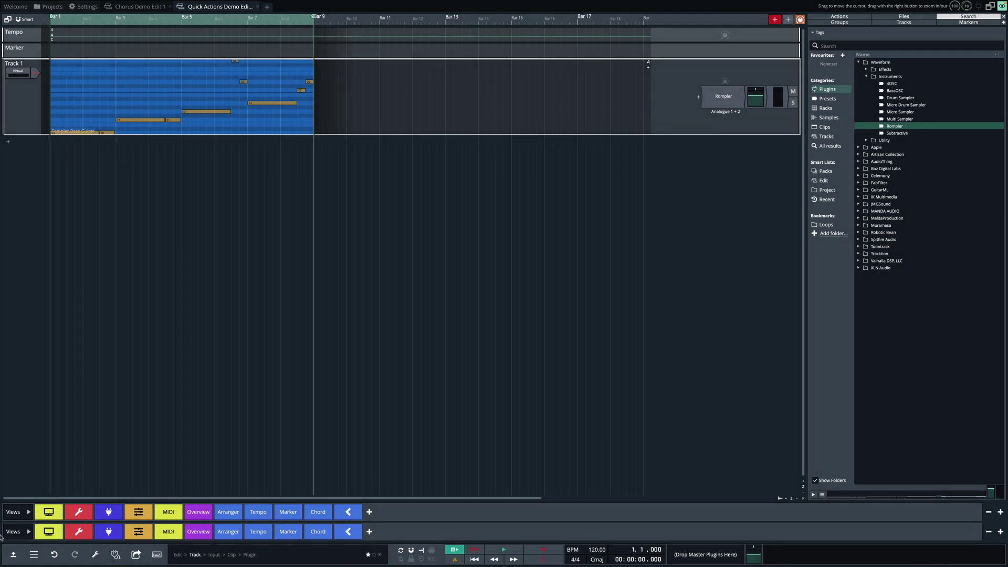
Step: Switch the lower row to the Note Editing set and view that row's options
{"action": "left_click", "coordinate": [29, 530]}
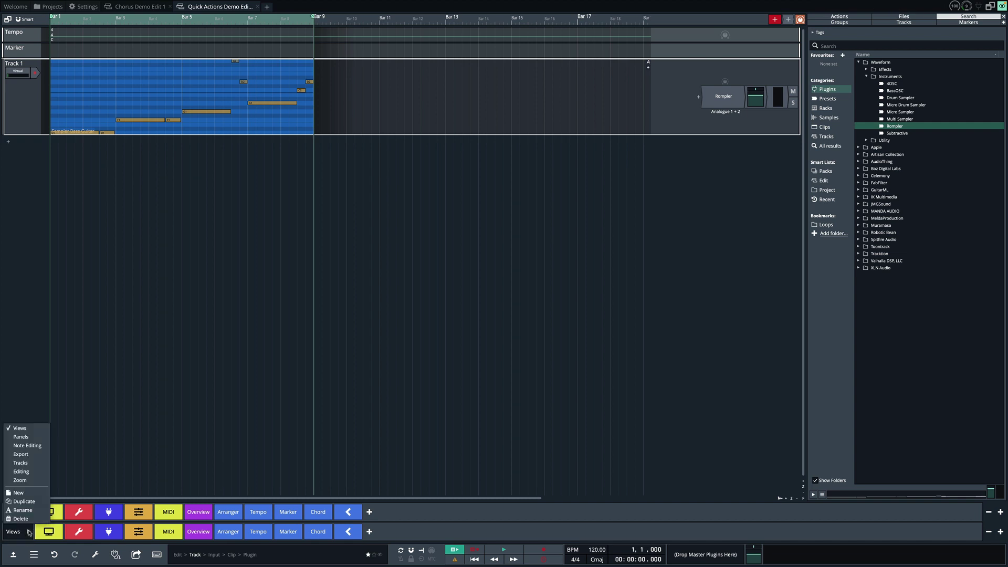
{"action": "left_click", "coordinate": [35, 447]}
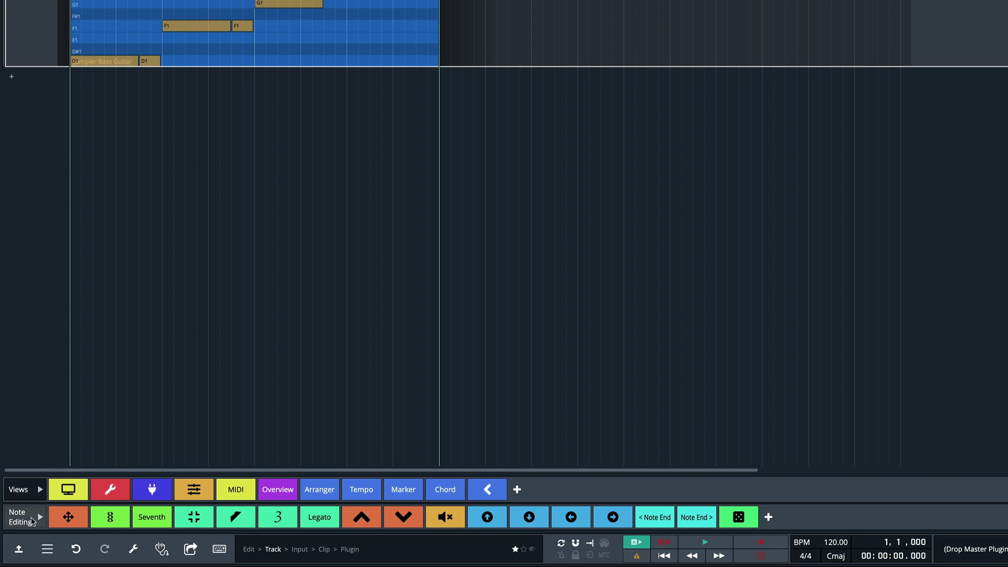
{"action": "left_click", "coordinate": [33, 520]}
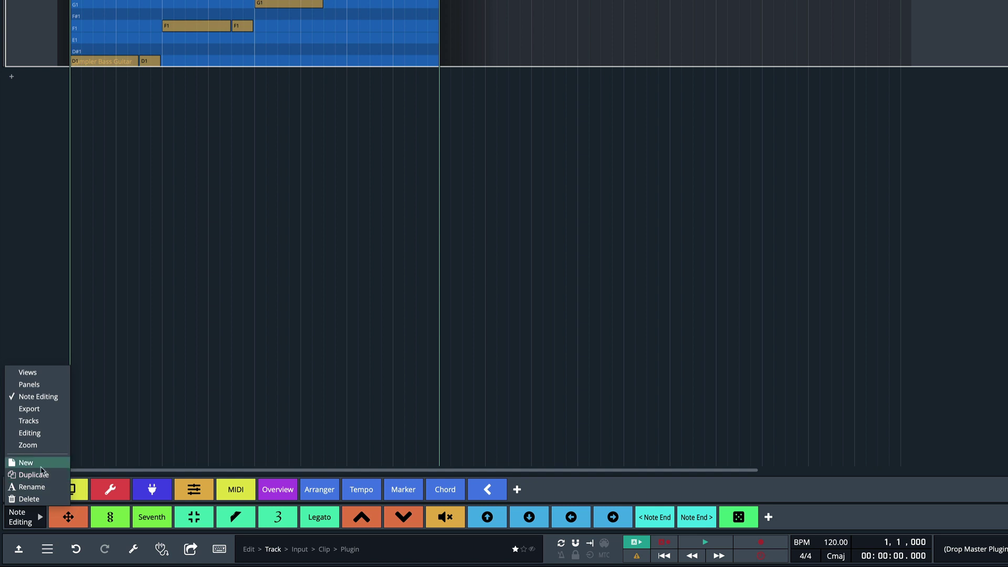
{"action": "scroll", "coordinate": [146, 102], "scroll_direction": "up", "scroll_amount": 4}
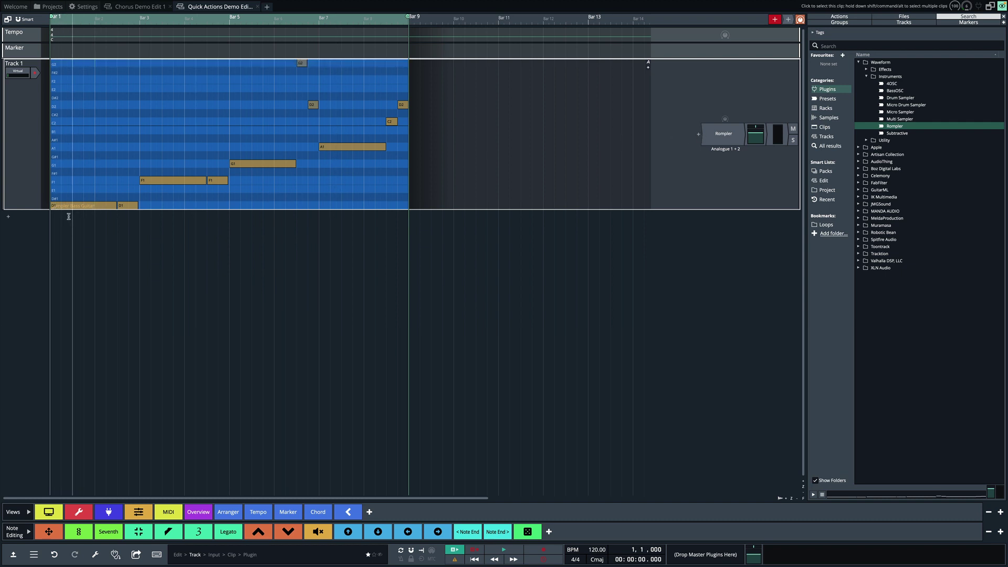
Step: Play and stop the Sampler Bass Guitar clip, then enlarge Track 1 to show notes across bars 1–9
{"action": "key", "text": "space"}
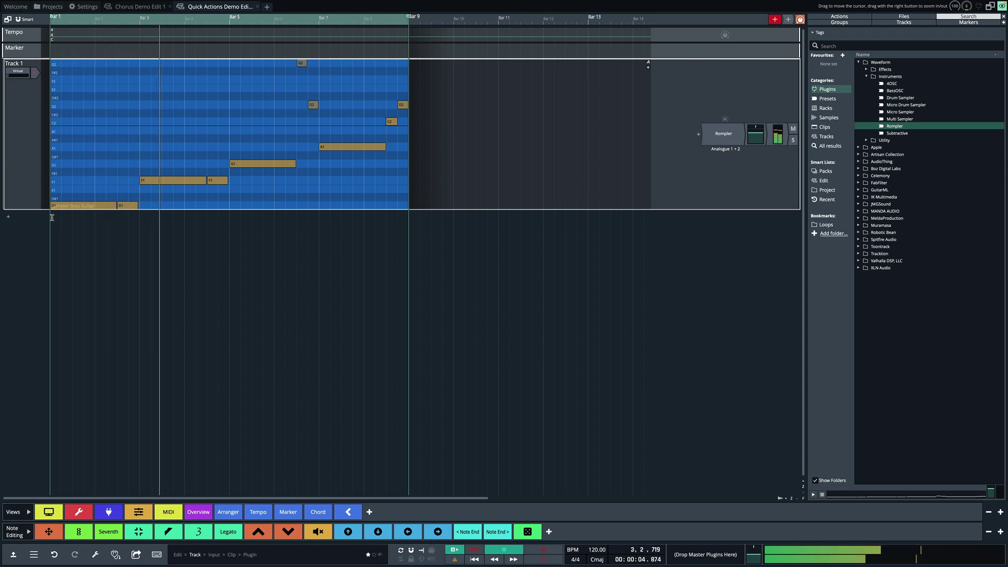
{"action": "key", "text": "space"}
{"action": "key", "text": "z"}
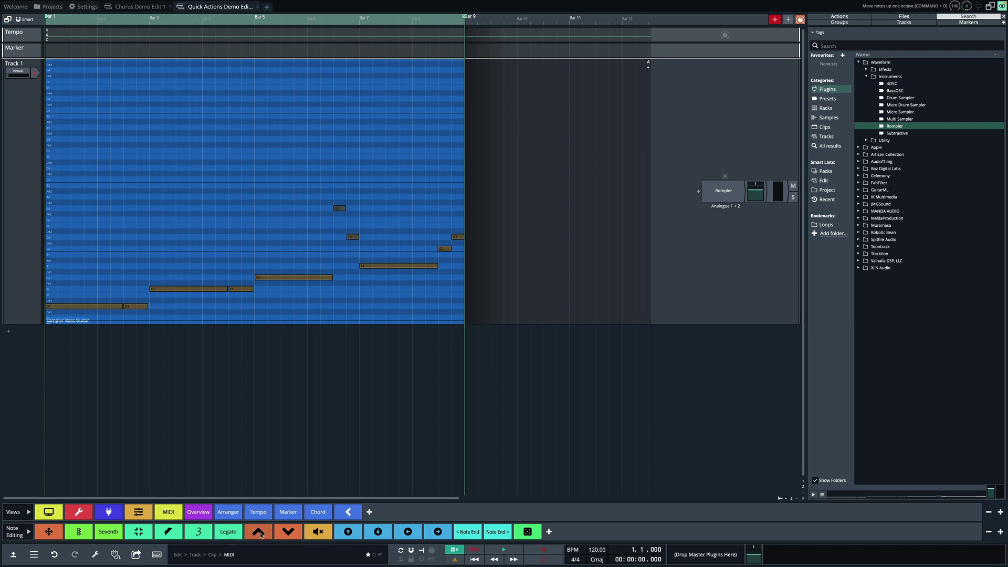
Step: Select the F1 note, transpose all bass notes up one octave, and play the result
{"action": "left_click", "coordinate": [194, 289]}
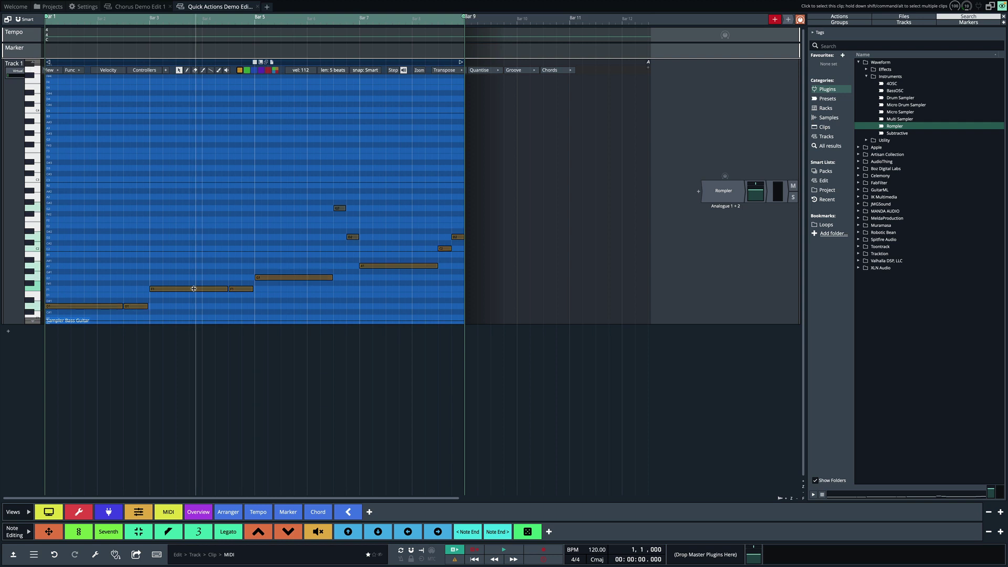
{"action": "left_click", "coordinate": [259, 532]}
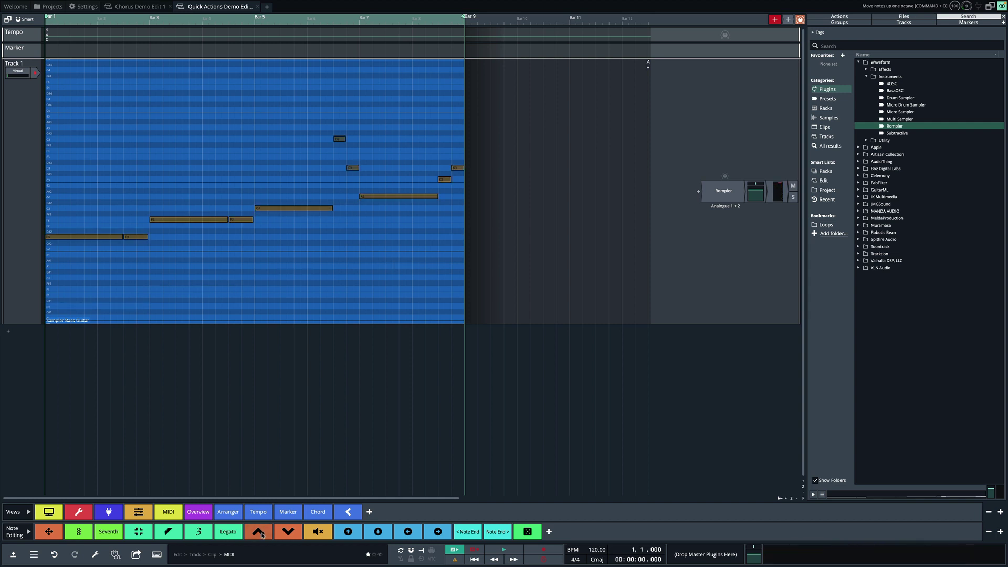
{"action": "key", "text": "space"}
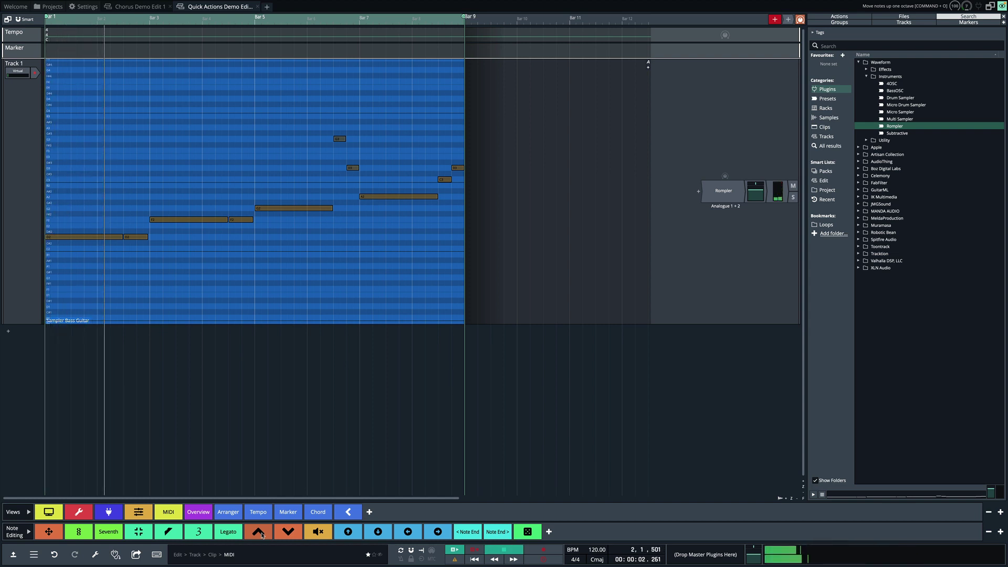
Step: Build a triad on the first D2 note, audition it, then undo the triad
{"action": "key", "text": "space"}
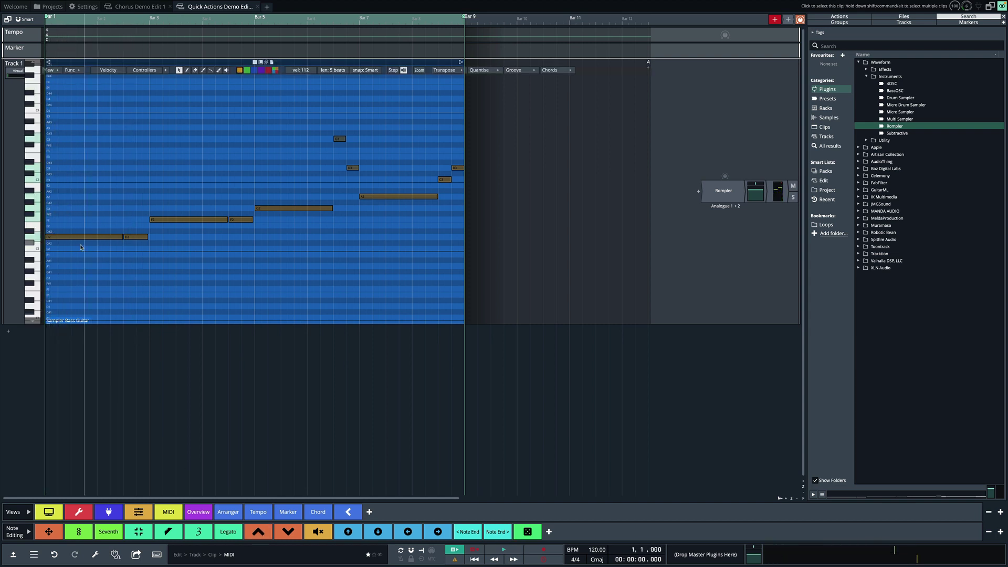
{"action": "left_click", "coordinate": [78, 237]}
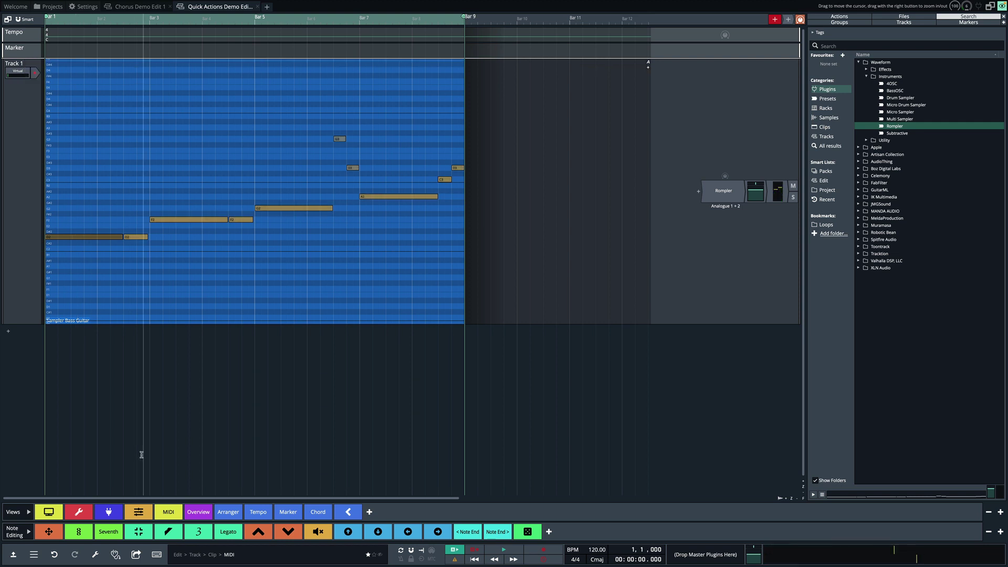
{"action": "left_click", "coordinate": [78, 532]}
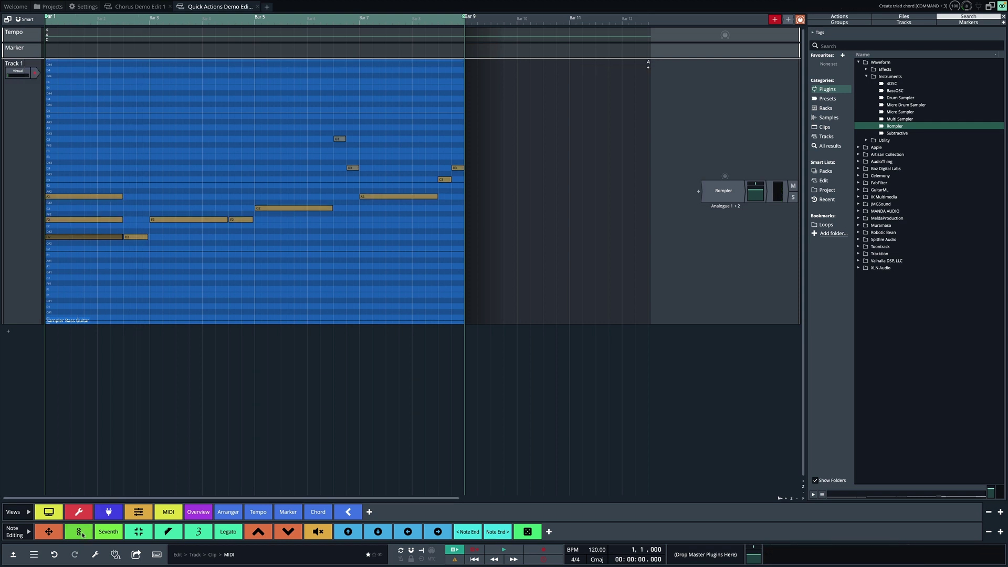
{"action": "key", "text": "space"}
{"action": "key", "text": "super+z"}
Step: Restore the triad, extend it to a seventh chord with F2, A2 and C3, and play it back
{"action": "left_click", "coordinate": [83, 535]}
{"action": "left_click", "coordinate": [112, 533]}
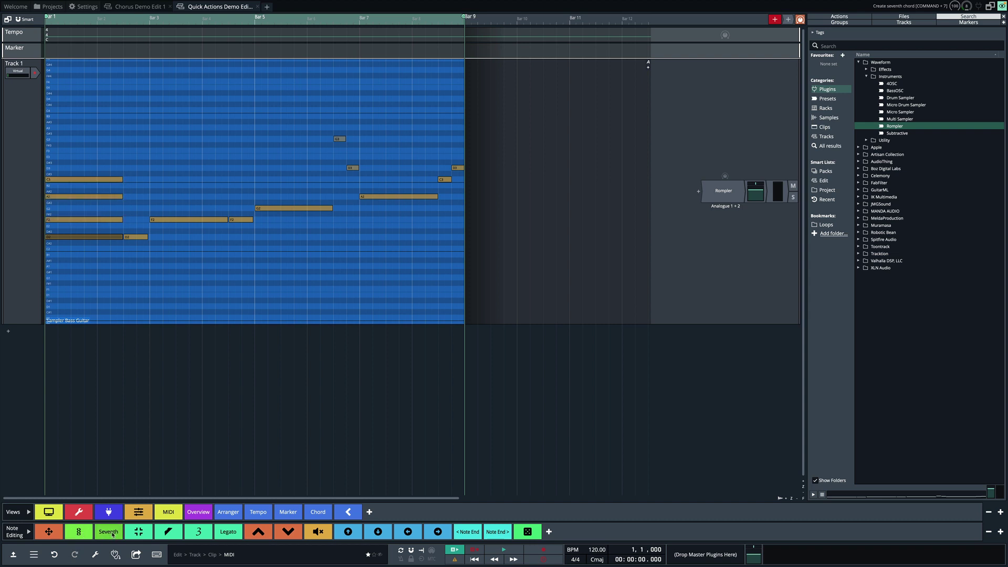
{"action": "key", "text": "space"}
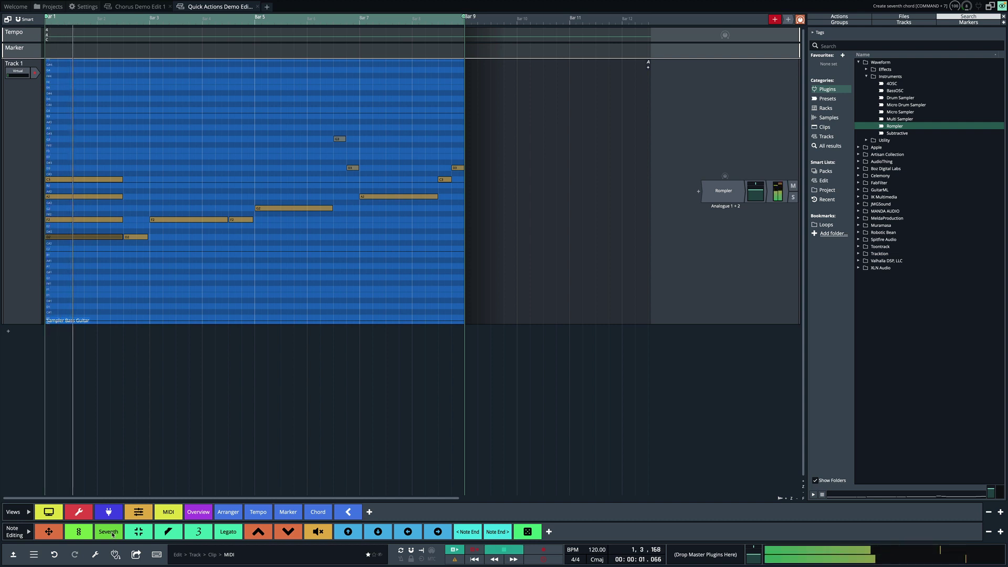
{"action": "key", "text": "space"}
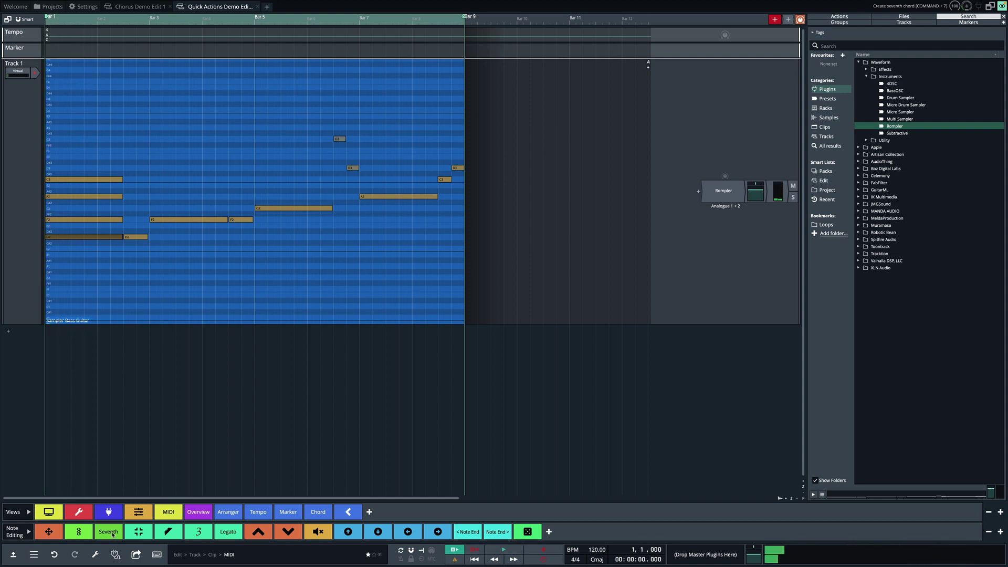
Step: Inspect the options of the Merge quick action, then dismiss them
{"action": "right_click", "coordinate": [139, 533]}
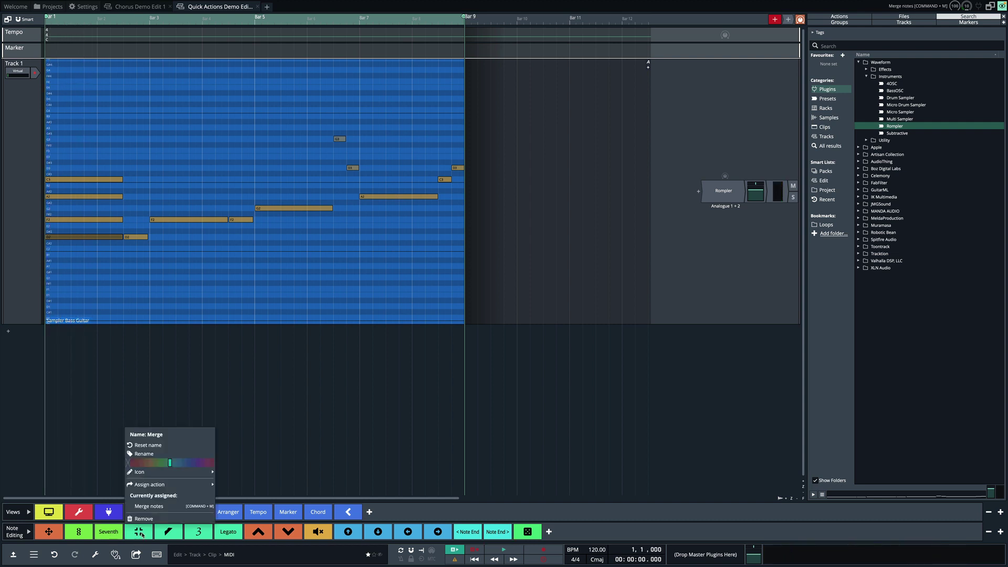
{"action": "left_click", "coordinate": [110, 556]}
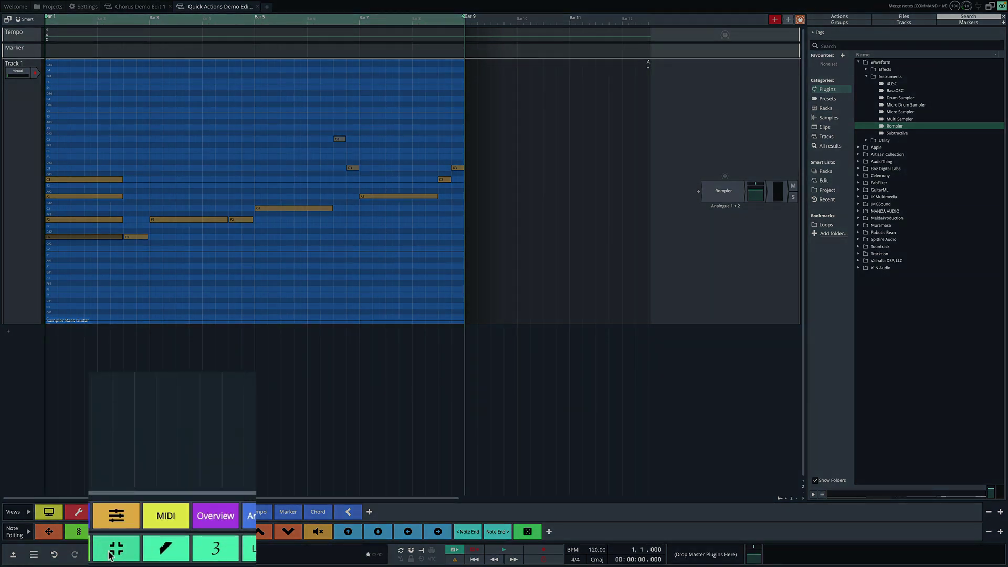
{"action": "right_click", "coordinate": [110, 556]}
{"action": "key", "text": "Escape"}
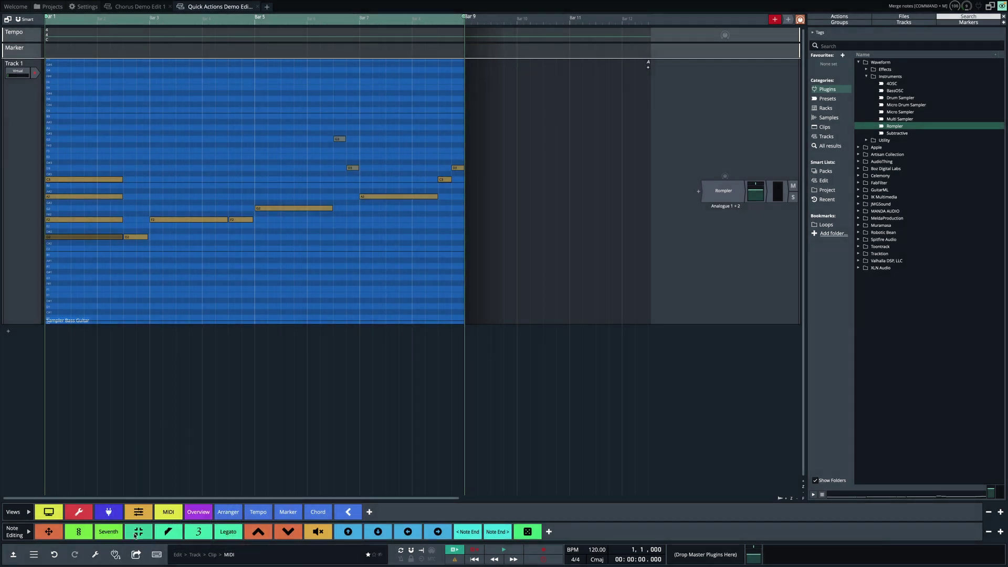
Step: Merge the short and long F2 notes into one long note
{"action": "double_click", "coordinate": [243, 222]}
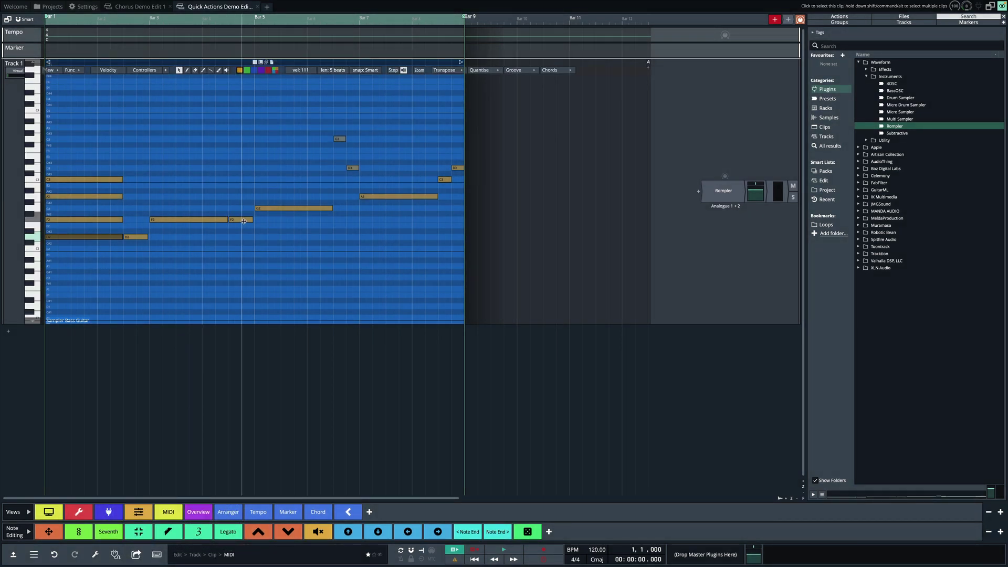
{"action": "left_click", "coordinate": [244, 221]}
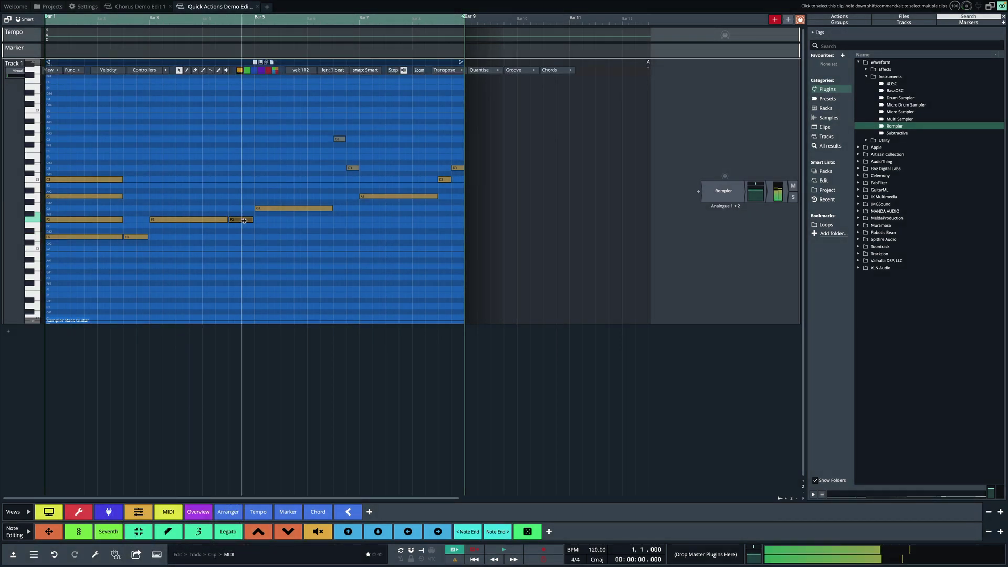
{"action": "left_click", "coordinate": [211, 221], "text": "shift"}
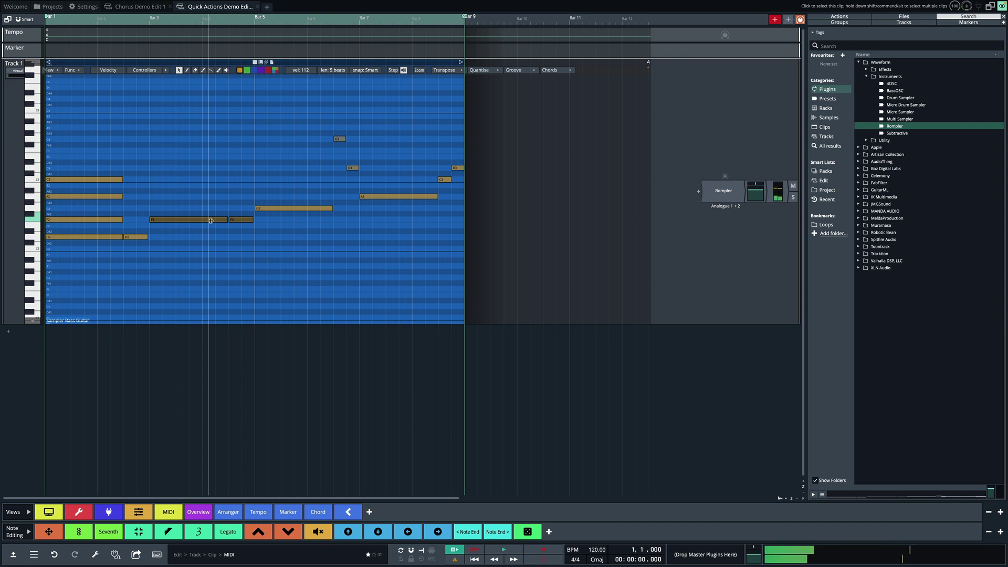
{"action": "left_click", "coordinate": [145, 536]}
Step: Split the G2 note into three triplets and clear the selection
{"action": "left_click", "coordinate": [292, 209]}
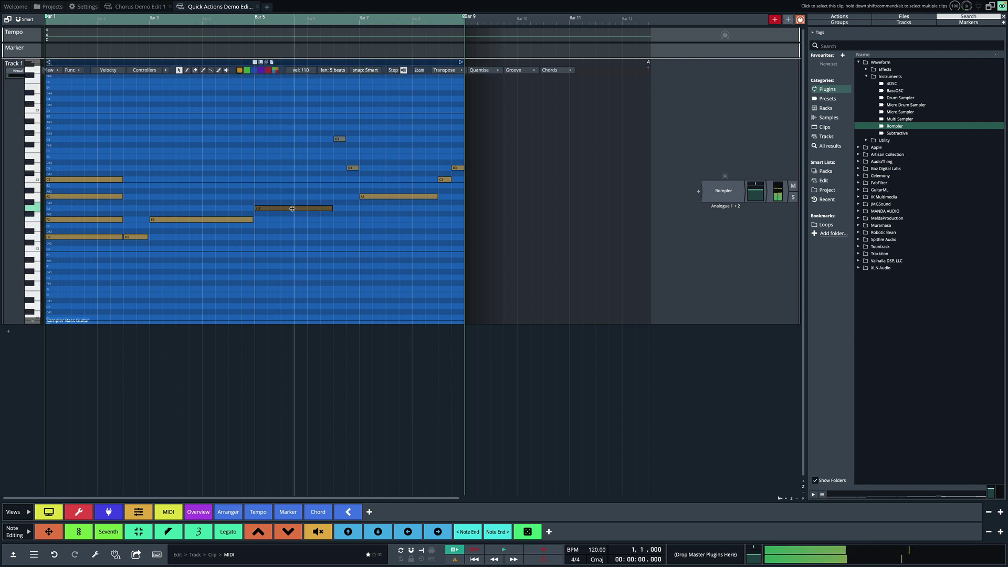
{"action": "left_click", "coordinate": [205, 535]}
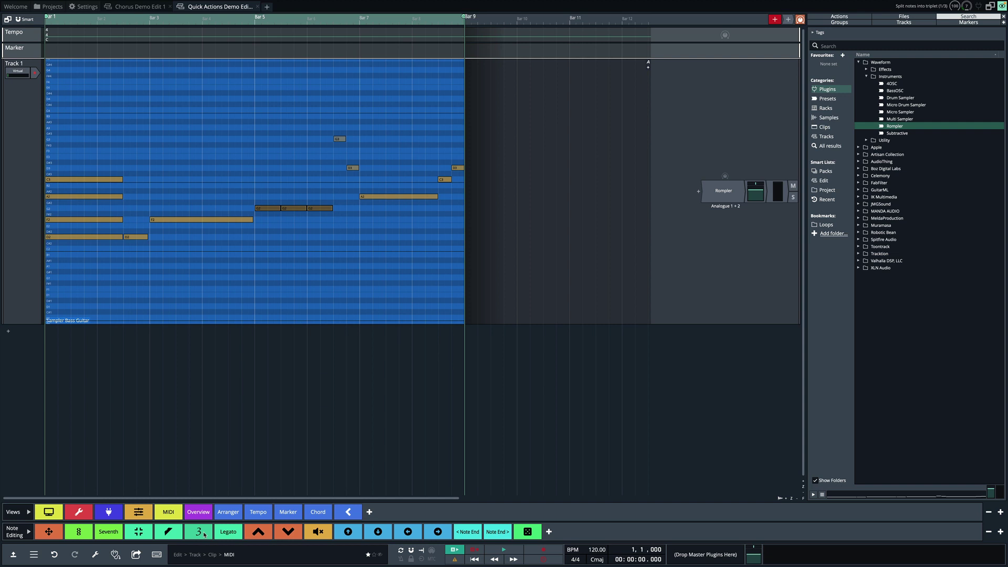
{"action": "left_click", "coordinate": [301, 410]}
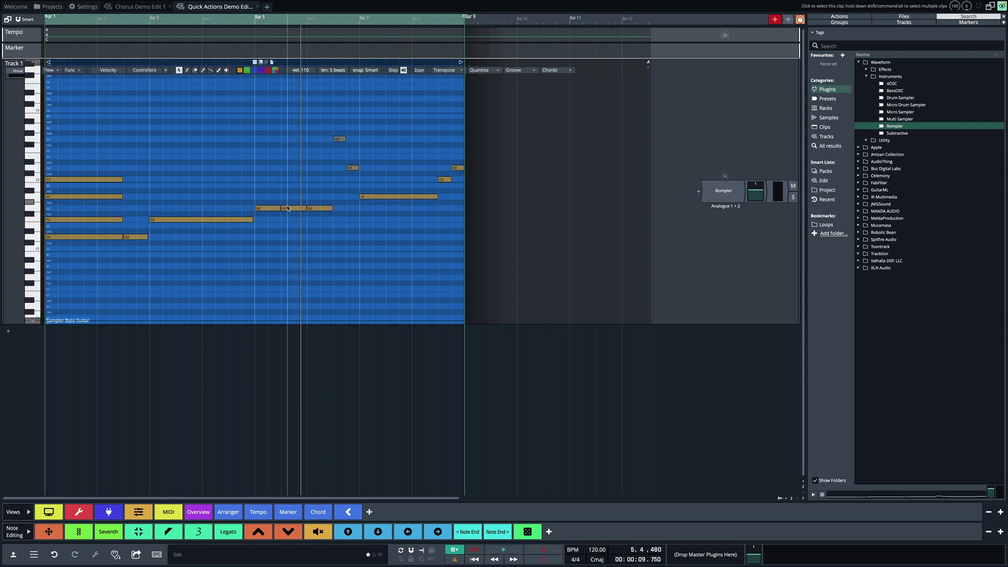
Step: Make the three G2 triplet notes legato so they join end to end, then pick the A2 note
{"action": "left_click_drag", "start_coordinate": [286, 208], "coordinate": [263, 200]}
{"action": "left_click", "coordinate": [235, 532]}
{"action": "left_click", "coordinate": [393, 196]}
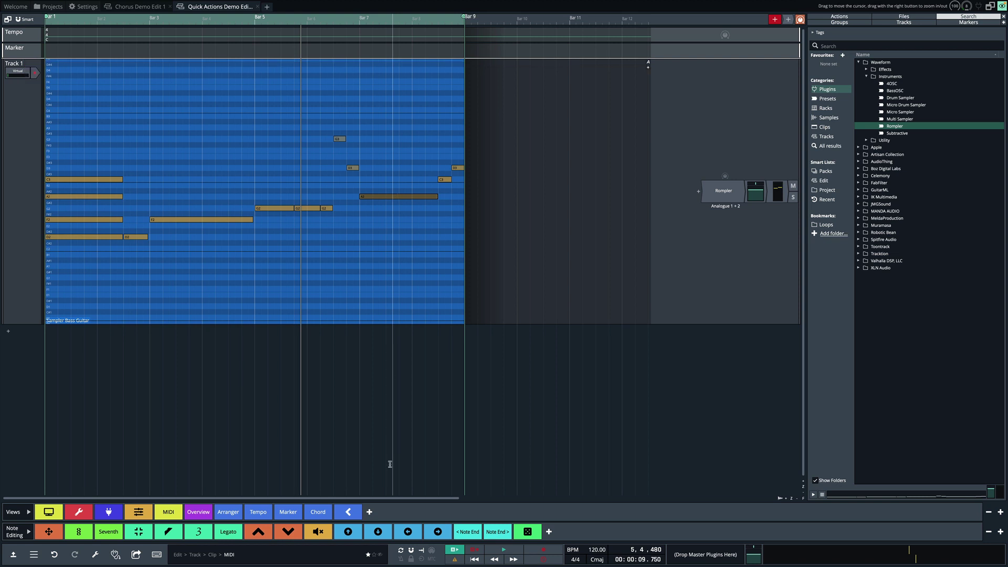
Step: Nudge the A2 note up four semitones and down five, leaving it at G#2
{"action": "left_click", "coordinate": [348, 532]}
{"action": "left_click", "coordinate": [348, 532]}
{"action": "left_click", "coordinate": [348, 532]}
{"action": "left_click", "coordinate": [348, 532]}
{"action": "left_click", "coordinate": [348, 532]}
{"action": "left_click", "coordinate": [378, 532]}
{"action": "left_click", "coordinate": [378, 532]}
{"action": "left_click", "coordinate": [378, 532]}
{"action": "left_click", "coordinate": [378, 532]}
{"action": "left_click", "coordinate": [378, 532]}
{"action": "left_click", "coordinate": [378, 532]}
{"action": "left_click", "coordinate": [406, 533]}
{"action": "left_click", "coordinate": [404, 535]}
Step: Nudge the G#2 note earlier and later to adjust its timing
{"action": "left_click", "coordinate": [405, 535]}
{"action": "left_click", "coordinate": [436, 533]}
{"action": "left_click", "coordinate": [435, 533]}
{"action": "left_click", "coordinate": [436, 533]}
{"action": "left_click", "coordinate": [436, 533]}
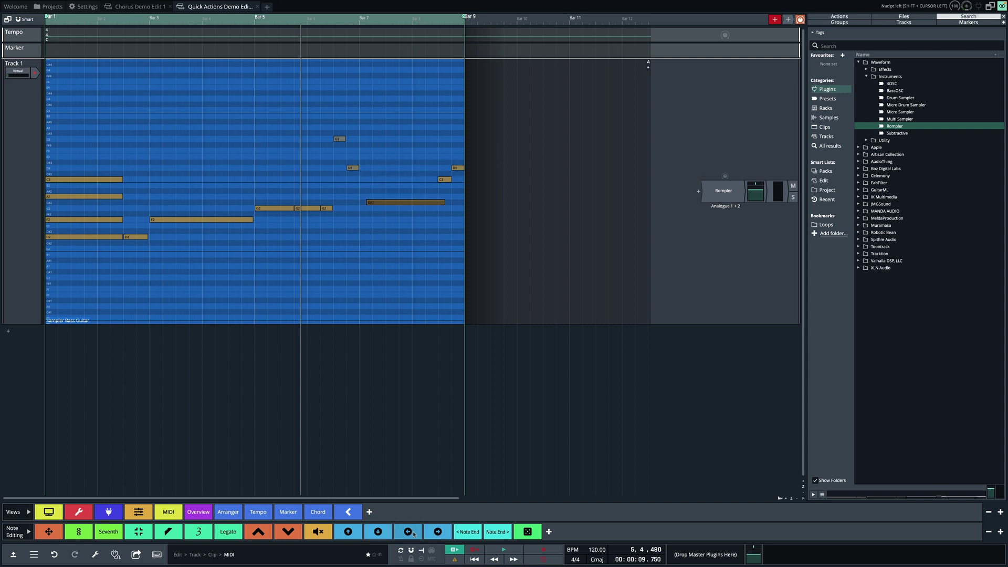
{"action": "key", "text": "shift+Left"}
{"action": "key", "text": "shift+Left"}
{"action": "key", "text": "shift+Left"}
{"action": "key", "text": "shift+Left"}
{"action": "left_click", "coordinate": [439, 532]}
{"action": "left_click", "coordinate": [438, 532]}
{"action": "left_click", "coordinate": [439, 533]}
{"action": "double_click", "coordinate": [246, 219]}
{"action": "left_click_drag", "start_coordinate": [215, 194], "coordinate": [333, 256]}
{"action": "left_click", "coordinate": [528, 532]}
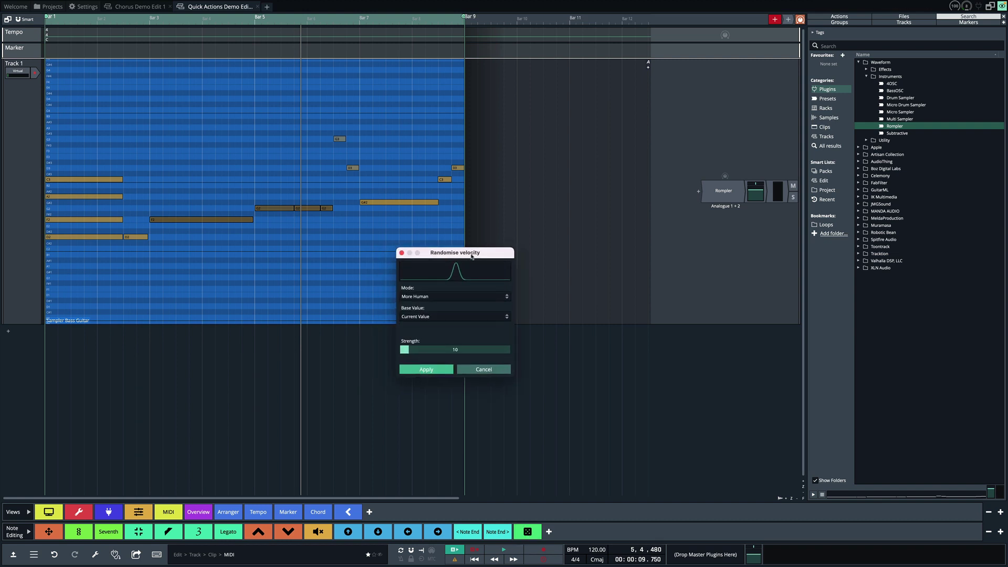
{"action": "left_click", "coordinate": [402, 253]}
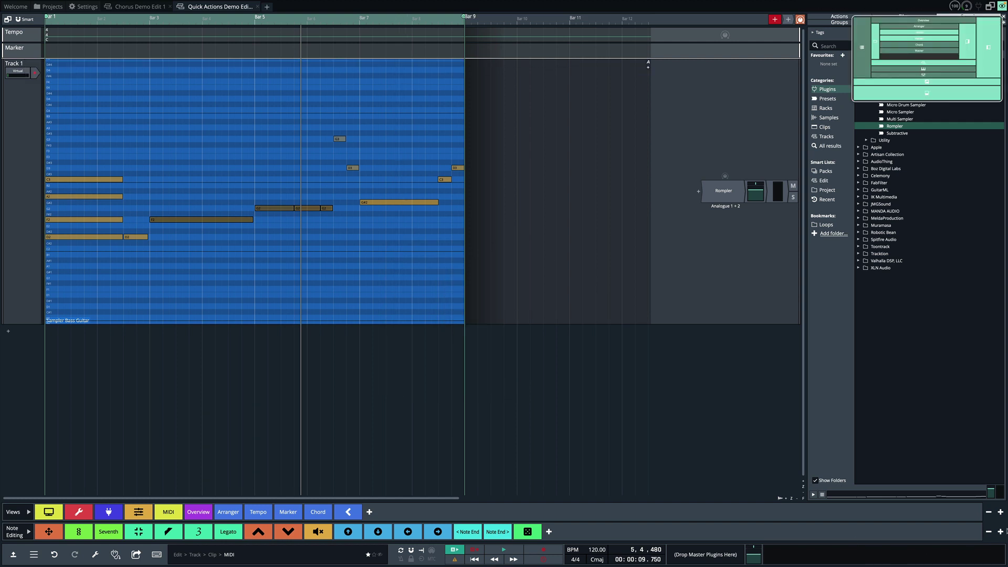
Step: Add a third and fourth quick-action row, assigning Tracks to the third and Zoom to the bottom
{"action": "left_click", "coordinate": [1000, 531]}
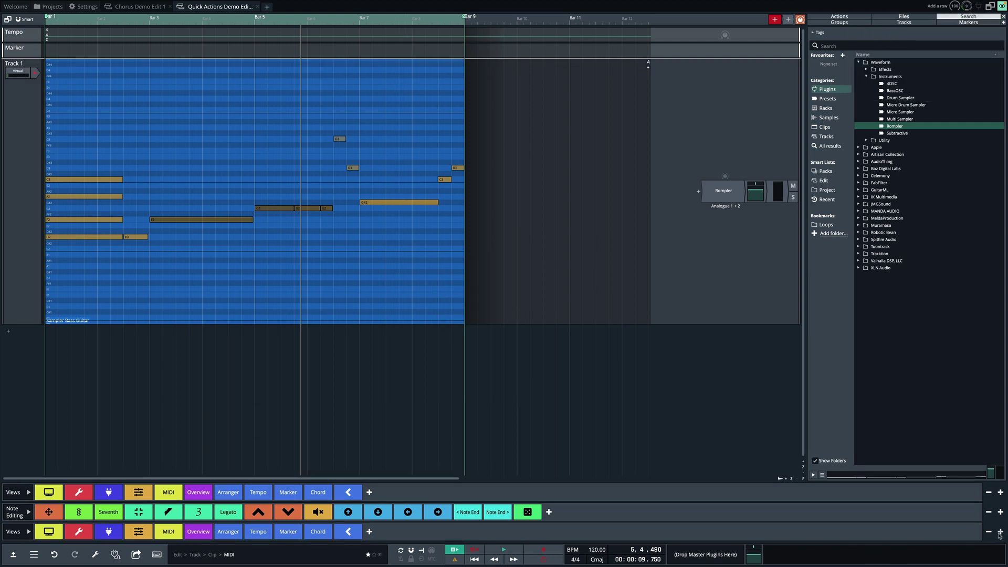
{"action": "left_click", "coordinate": [1001, 532]}
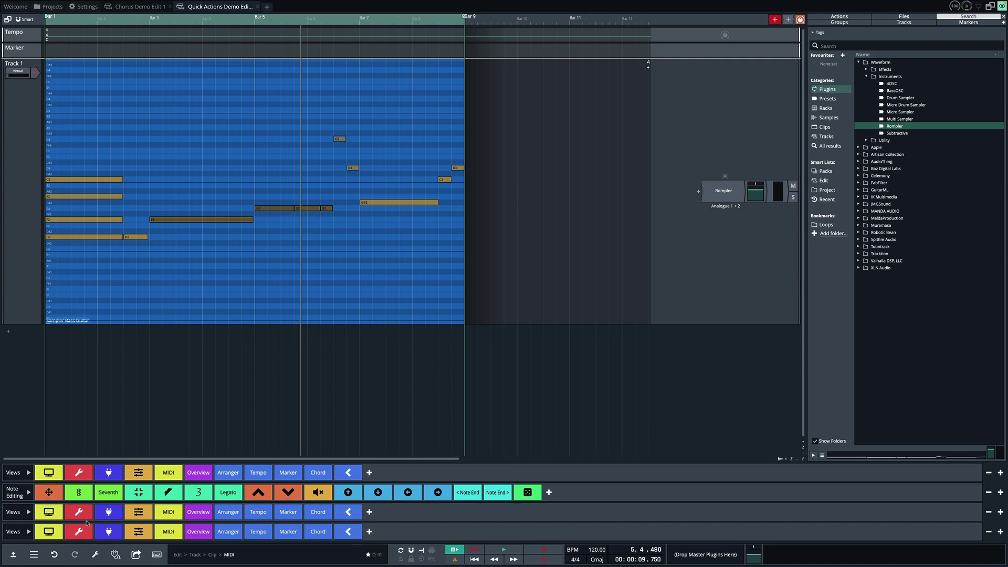
{"action": "left_click", "coordinate": [27, 514]}
{"action": "left_click", "coordinate": [27, 446]}
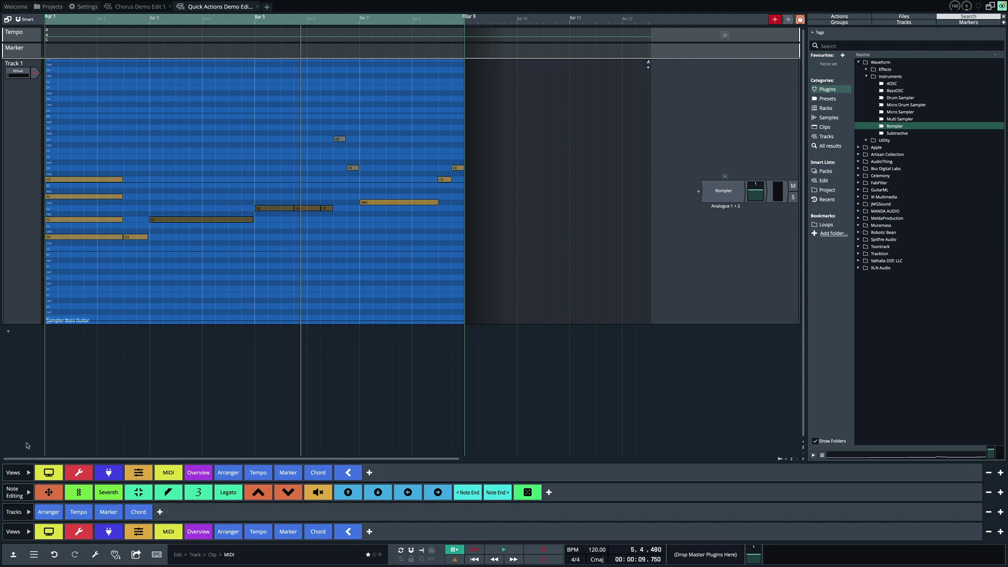
{"action": "left_click", "coordinate": [29, 531]}
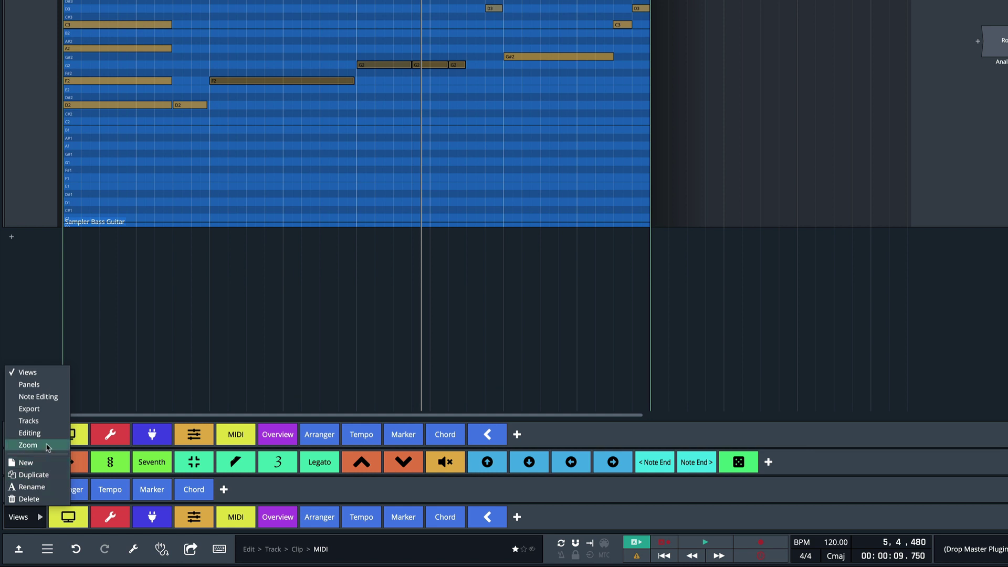
{"action": "left_click", "coordinate": [29, 446]}
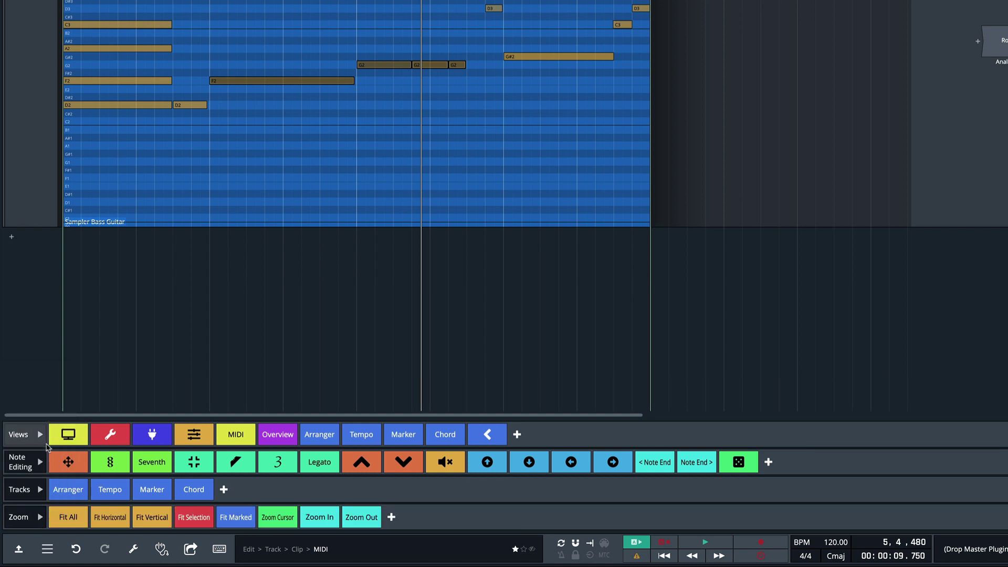